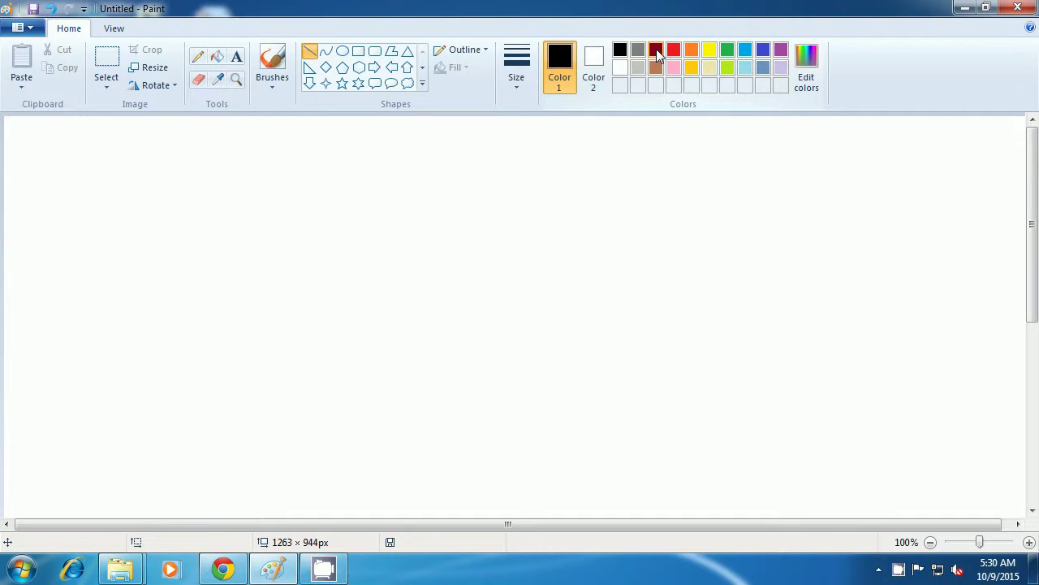
# - Draw a dark red letter L with straight lines near the canvas's upper-left corner, with a vertical stroke about 109 px tall
pyautogui.click(657, 51)
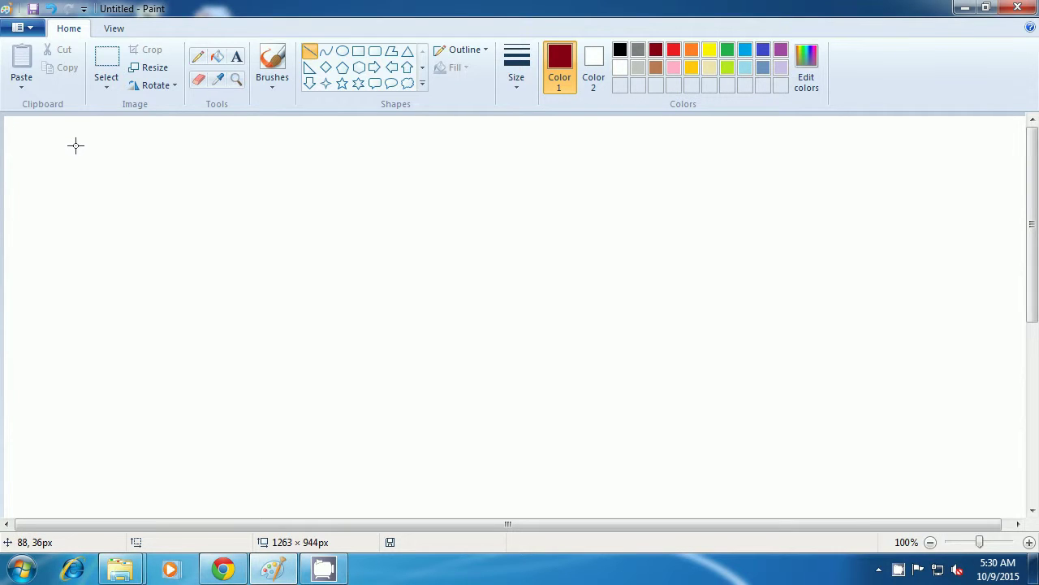
pyautogui.moveTo(75, 146); pyautogui.dragTo(75, 232)
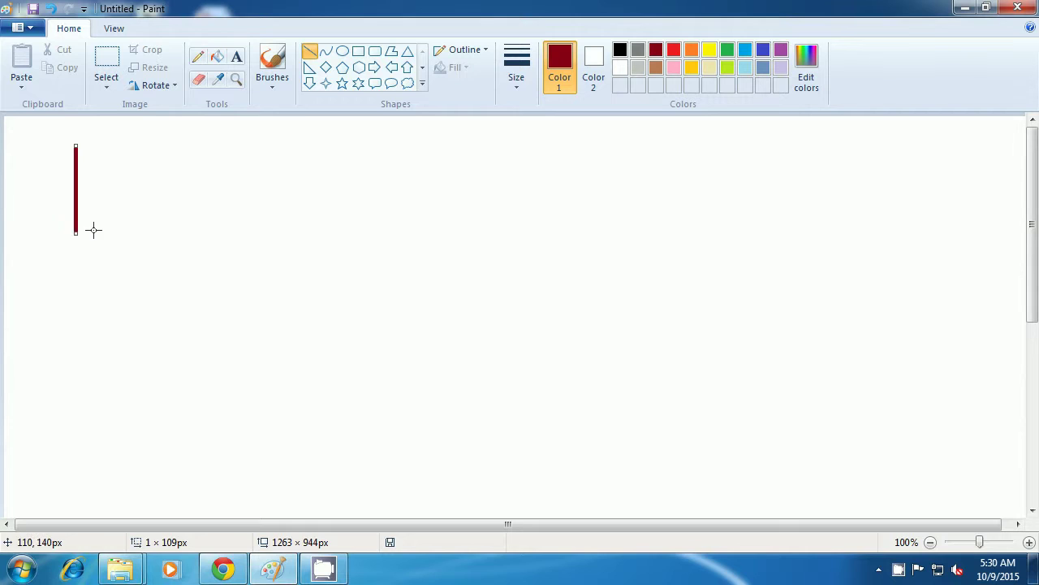
pyautogui.moveTo(77, 234); pyautogui.dragTo(136, 234)
pyautogui.click(161, 234)
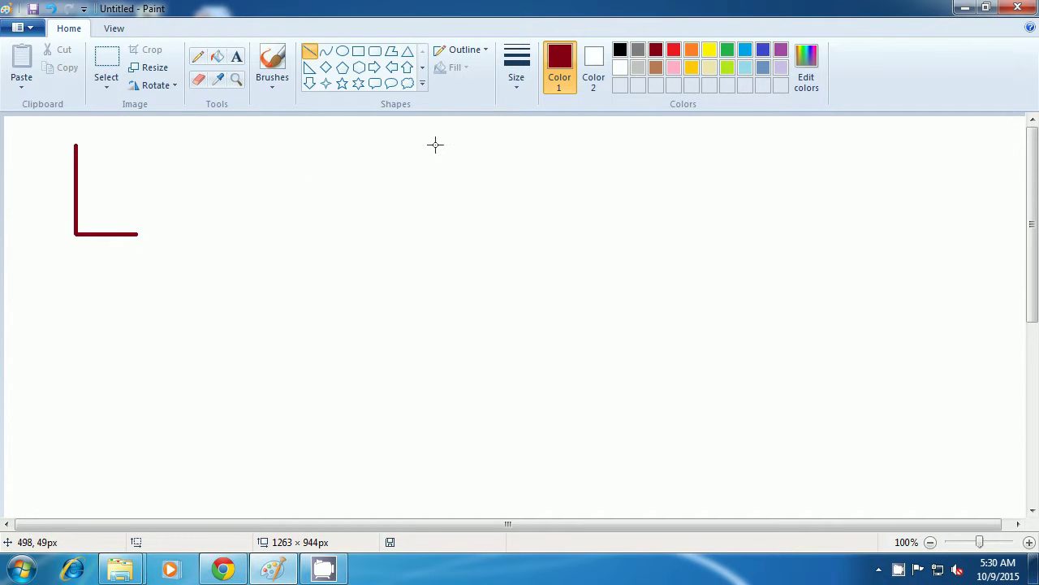
# - Draw an orange letter F beside the L from one vertical line and two short horizontal bars
pyautogui.click(692, 50)
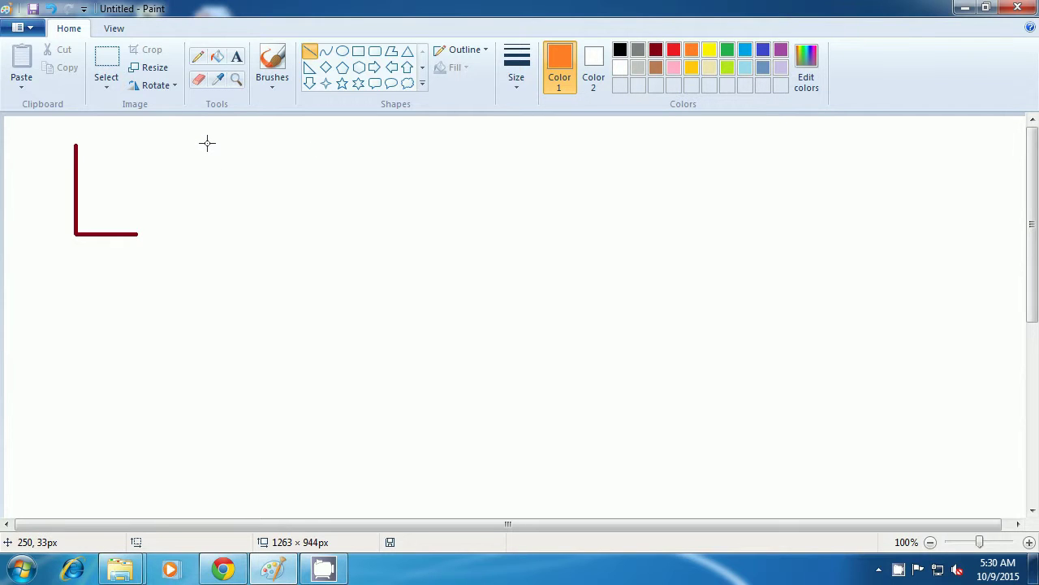
pyautogui.moveTo(207, 142); pyautogui.dragTo(206, 237)
pyautogui.click(242, 220)
pyautogui.moveTo(207, 144); pyautogui.dragTo(247, 143)
pyautogui.click(311, 153)
pyautogui.moveTo(208, 170); pyautogui.dragTo(248, 170)
pyautogui.click(291, 170)
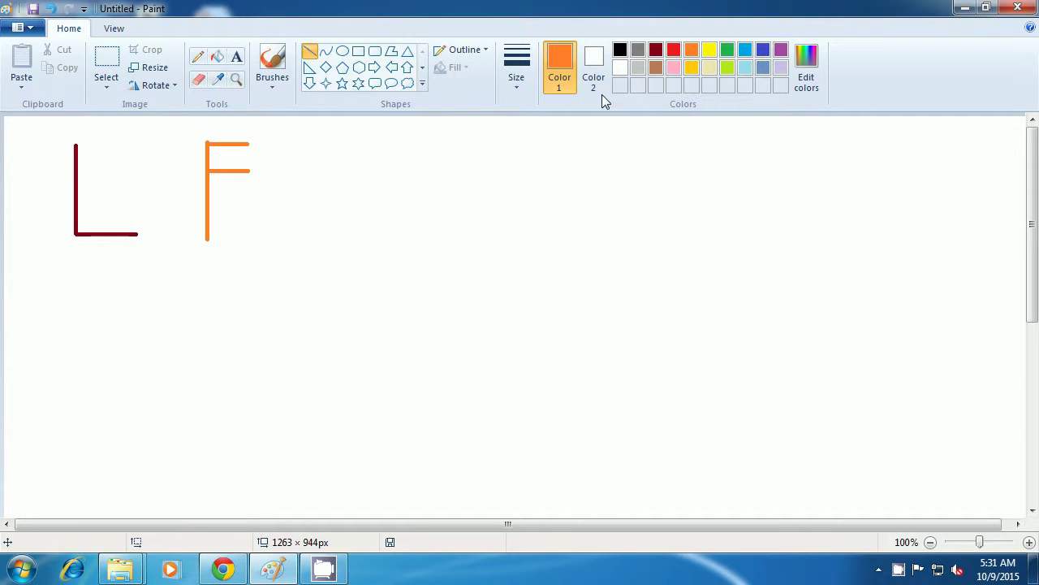
# - Draw a red letter Y beside the F from two diagonal arms and a vertical stem about 70 px long
pyautogui.click(674, 53)
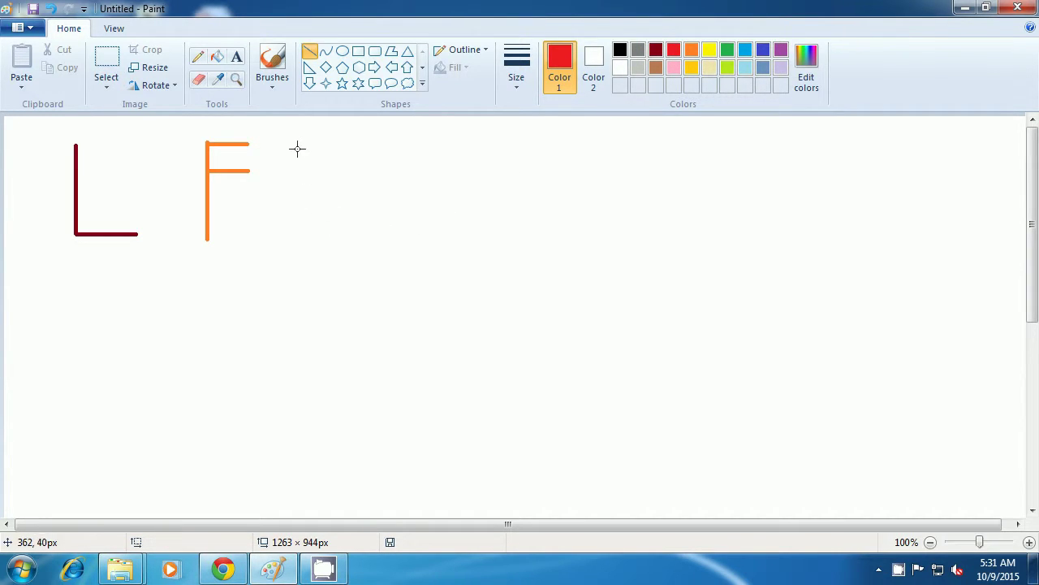
pyautogui.moveTo(302, 142); pyautogui.dragTo(326, 193)
pyautogui.moveTo(361, 140); pyautogui.dragTo(327, 195)
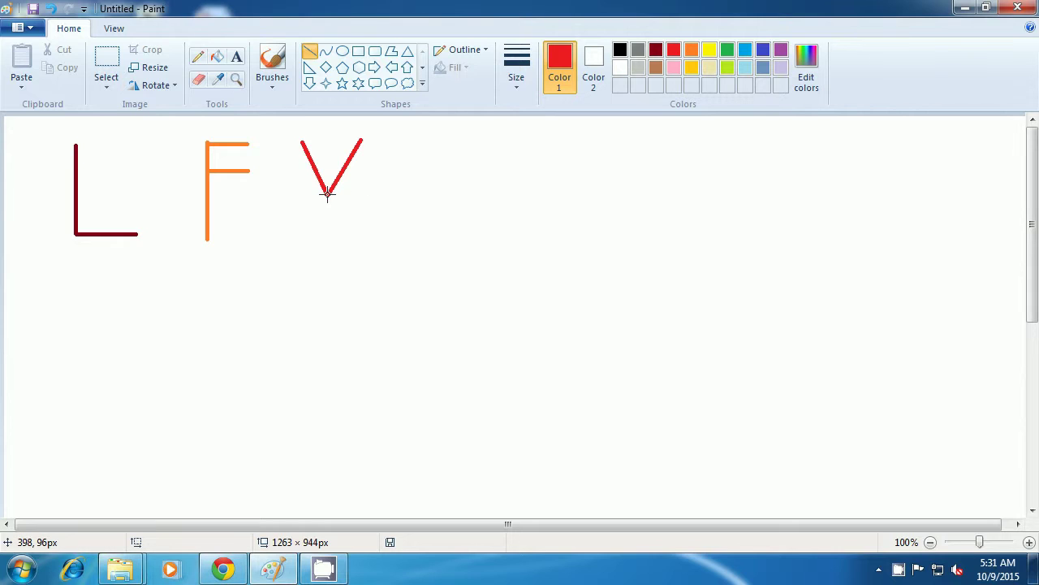
pyautogui.moveTo(327, 194); pyautogui.dragTo(325, 248)
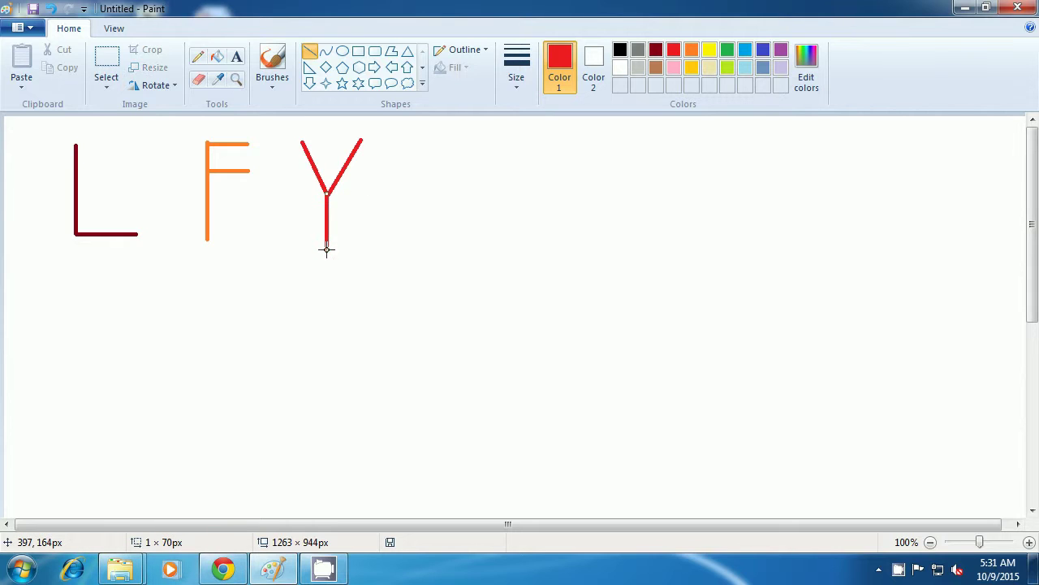
pyautogui.click(385, 240)
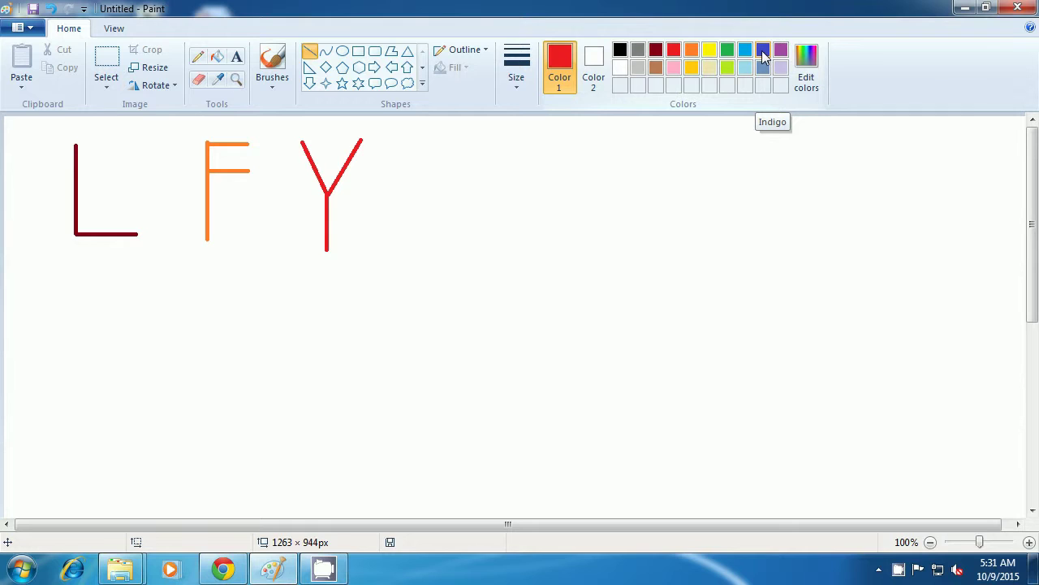
# - Draw a turquoise letter E beside the Y from a vertical line and three horizontal bars, the upper one about 59 px long
pyautogui.click(750, 52)
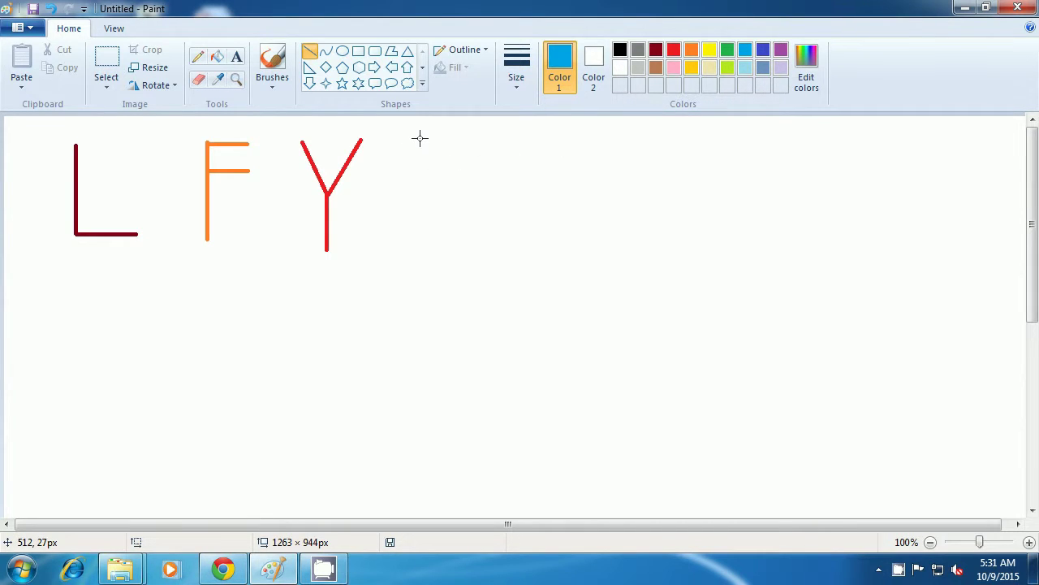
pyautogui.moveTo(420, 138); pyautogui.dragTo(419, 236)
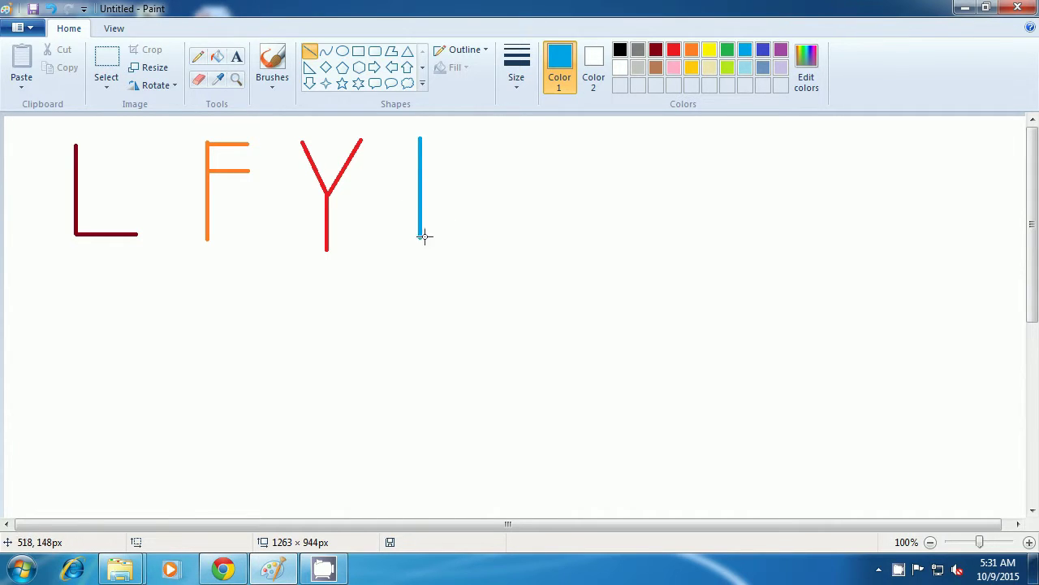
pyautogui.moveTo(420, 237); pyautogui.dragTo(481, 237)
pyautogui.click(519, 235)
pyautogui.moveTo(422, 189); pyautogui.dragTo(472, 189)
pyautogui.click(528, 193)
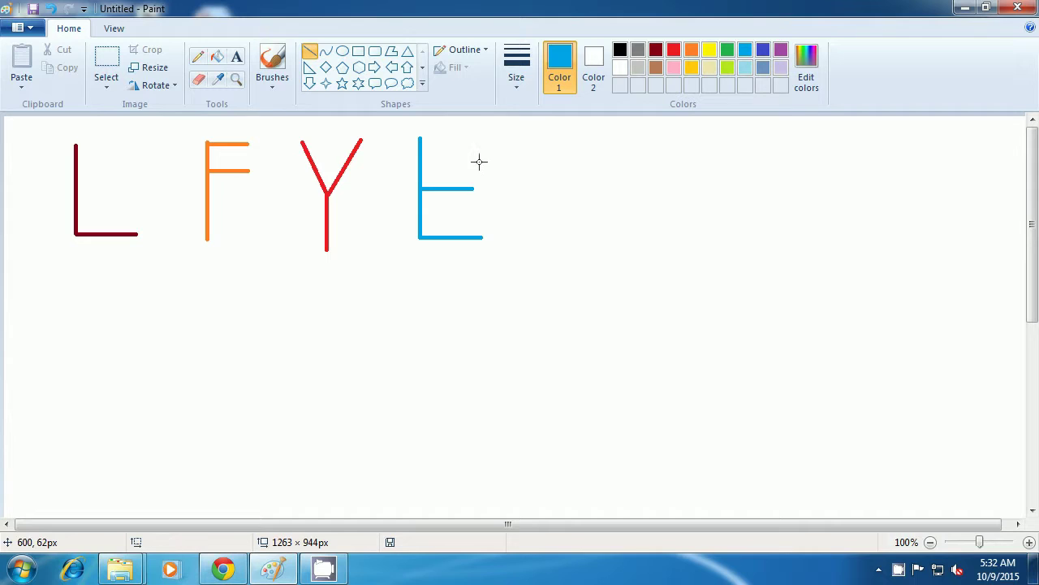
pyautogui.moveTo(421, 140); pyautogui.dragTo(469, 138)
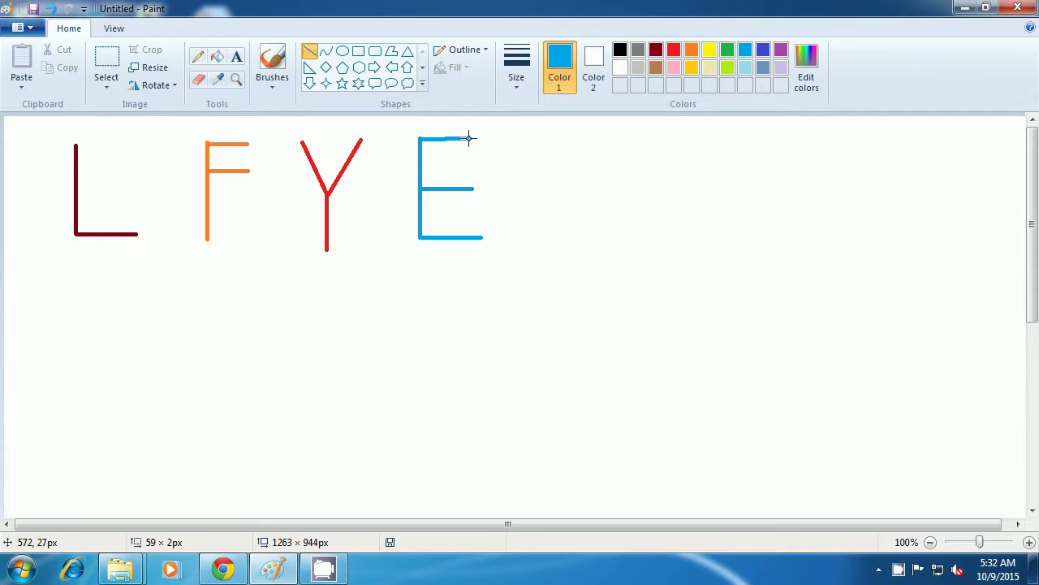
pyautogui.moveTo(469, 139); pyautogui.dragTo(469, 138)
pyautogui.click(548, 154)
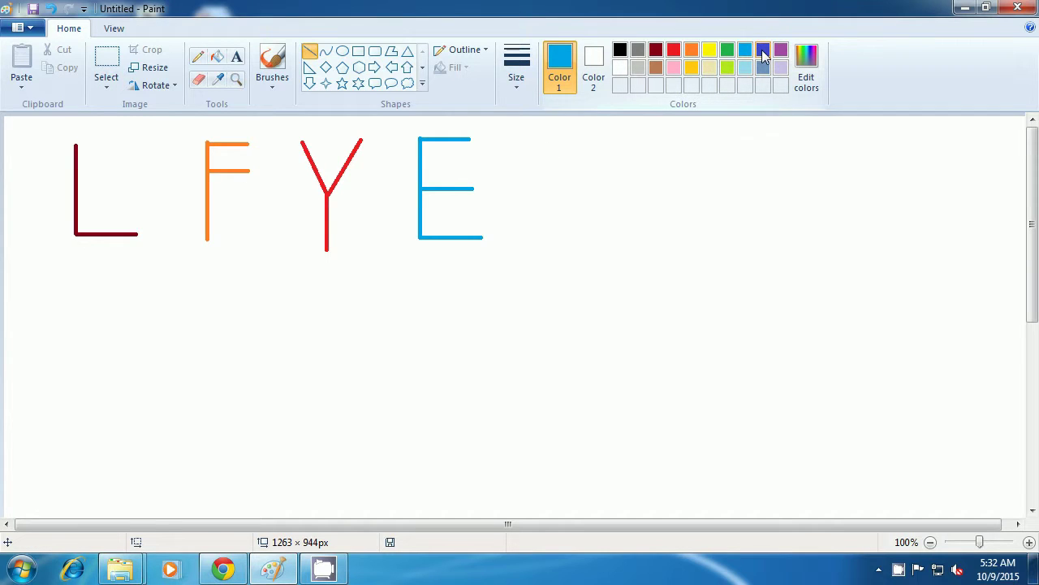
# - Draw an indigo letter H beside the E from two vertical lines joined by a horizontal crossbar
pyautogui.click(763, 51)
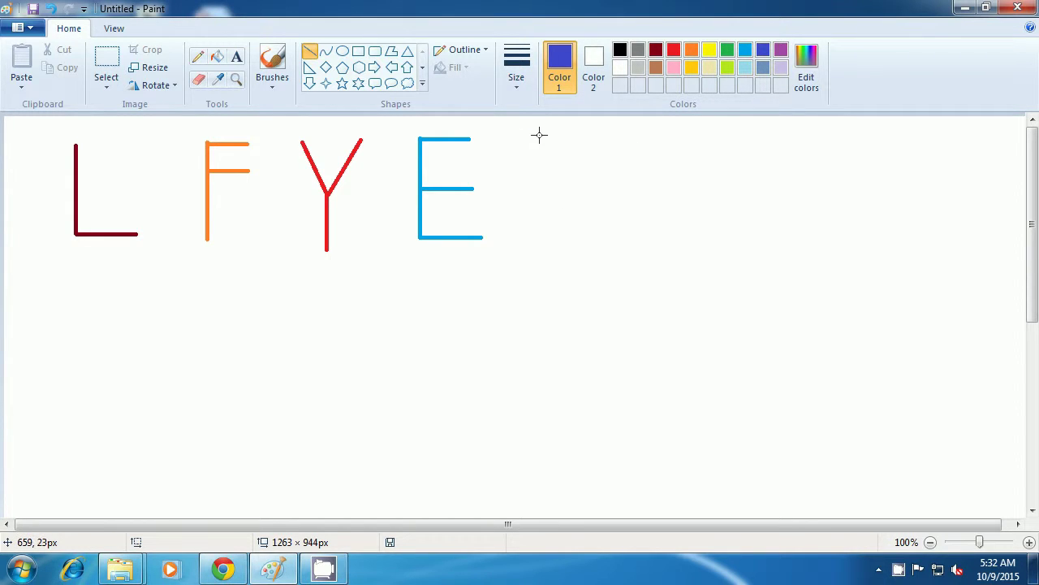
pyautogui.moveTo(544, 131); pyautogui.dragTo(545, 239)
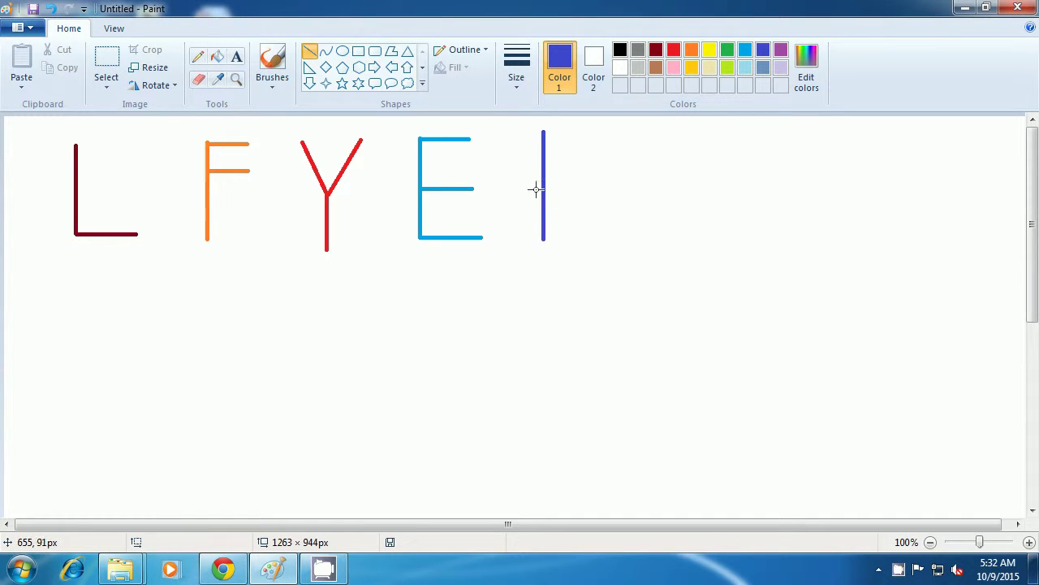
pyautogui.moveTo(544, 177); pyautogui.dragTo(597, 177)
pyautogui.click(593, 217)
pyautogui.moveTo(597, 132); pyautogui.dragTo(598, 246)
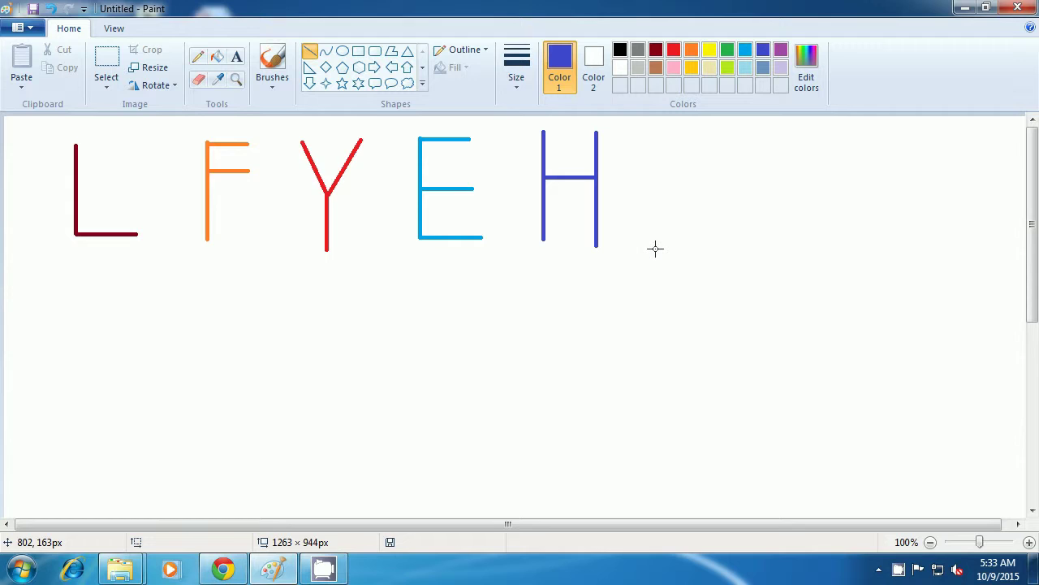
# - Draw a lavender letter I beside the H from a vertical stem, an upper bar about 102 px wide and a lower bar about 96 px wide
pyautogui.click(781, 68)
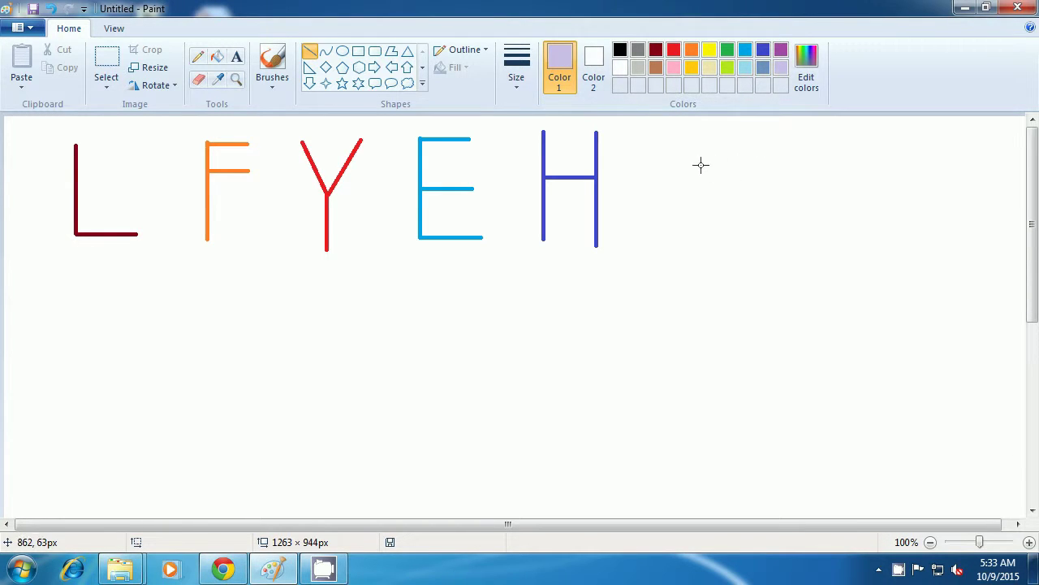
pyautogui.moveTo(638, 136); pyautogui.dragTo(720, 137)
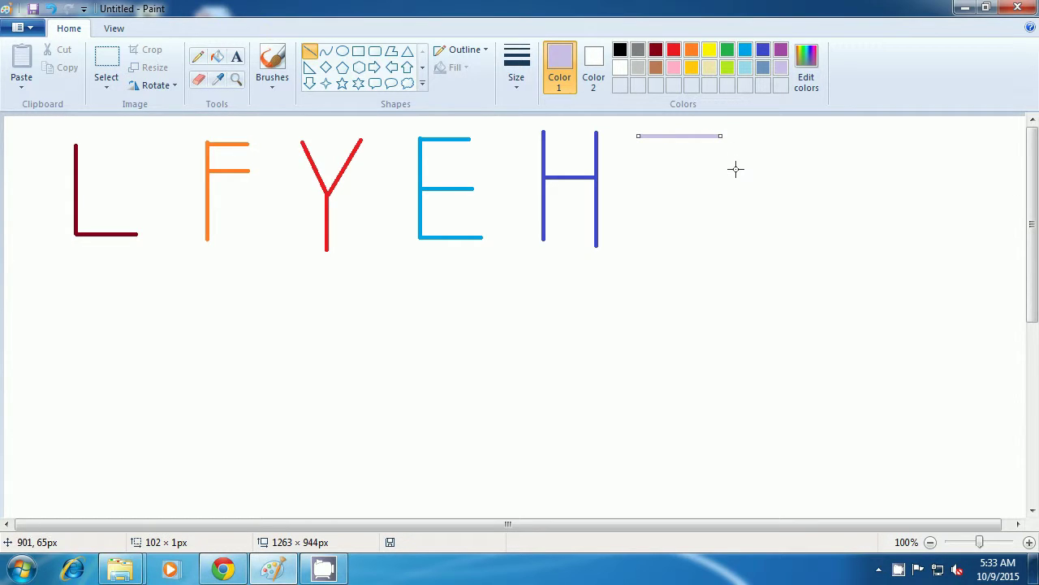
pyautogui.click(736, 169)
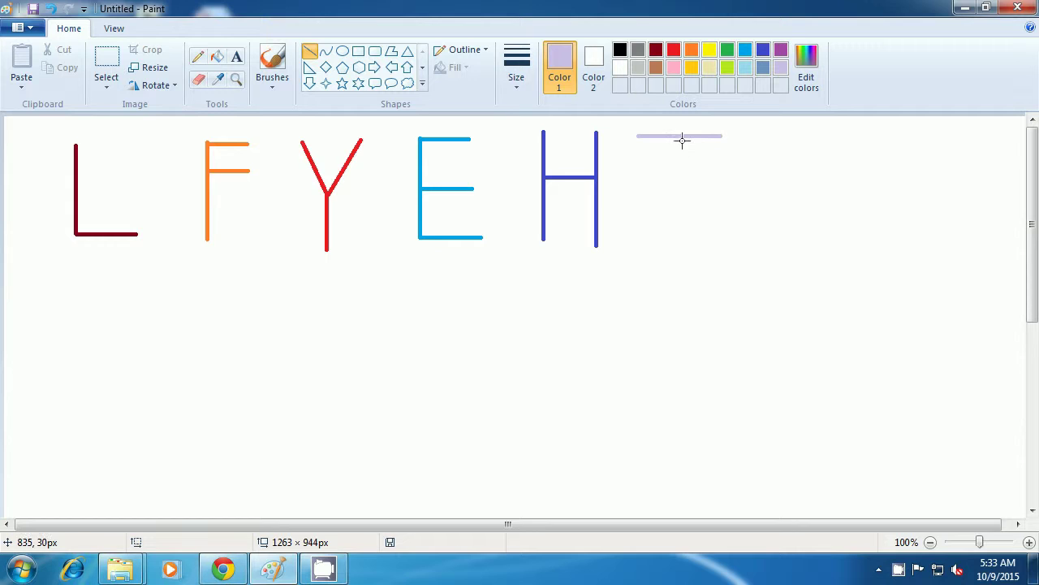
pyautogui.moveTo(678, 138); pyautogui.dragTo(678, 219)
pyautogui.click(718, 219)
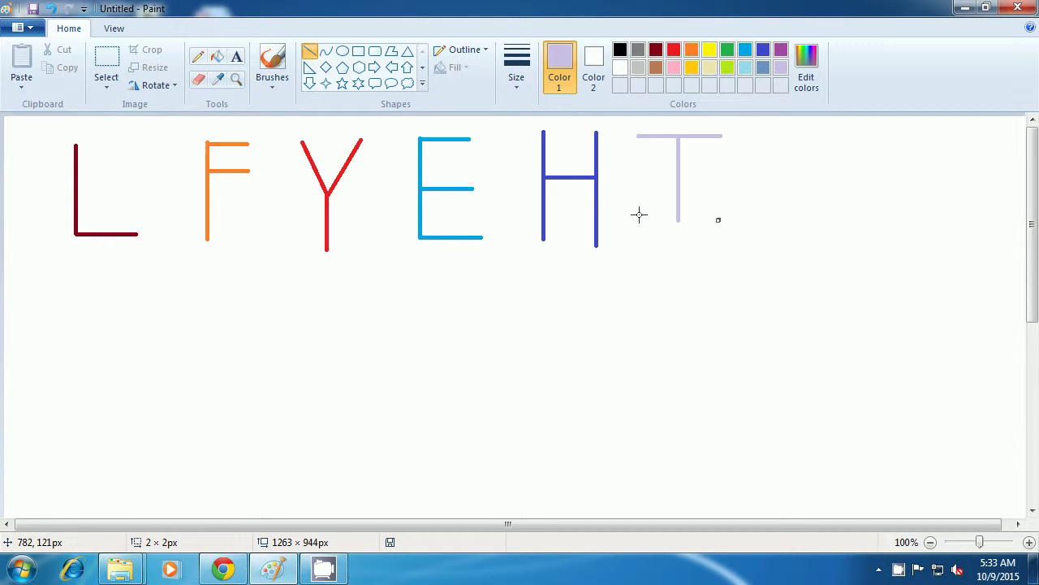
pyautogui.hotkey('ctrl', 'z')
pyautogui.moveTo(641, 219); pyautogui.dragTo(717, 220)
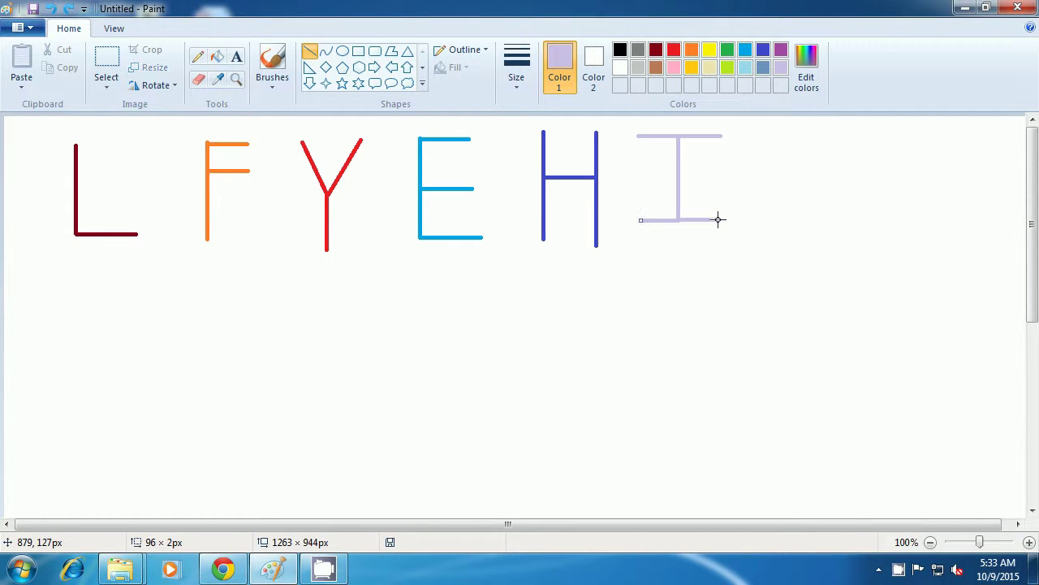
pyautogui.click(791, 232)
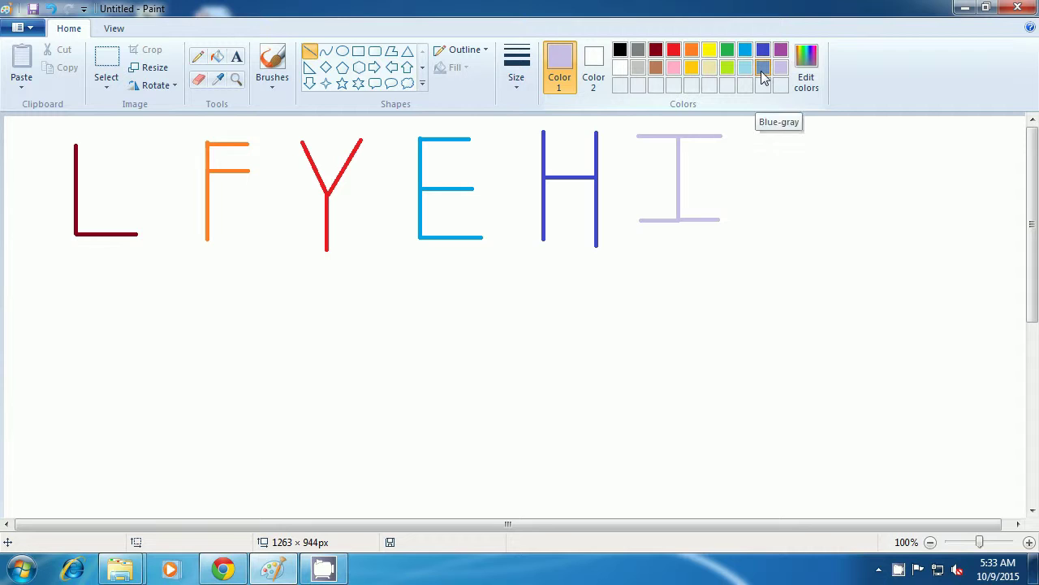
# - Draw a blue-gray letter X beside the I from two crossing diagonal lines
pyautogui.click(764, 69)
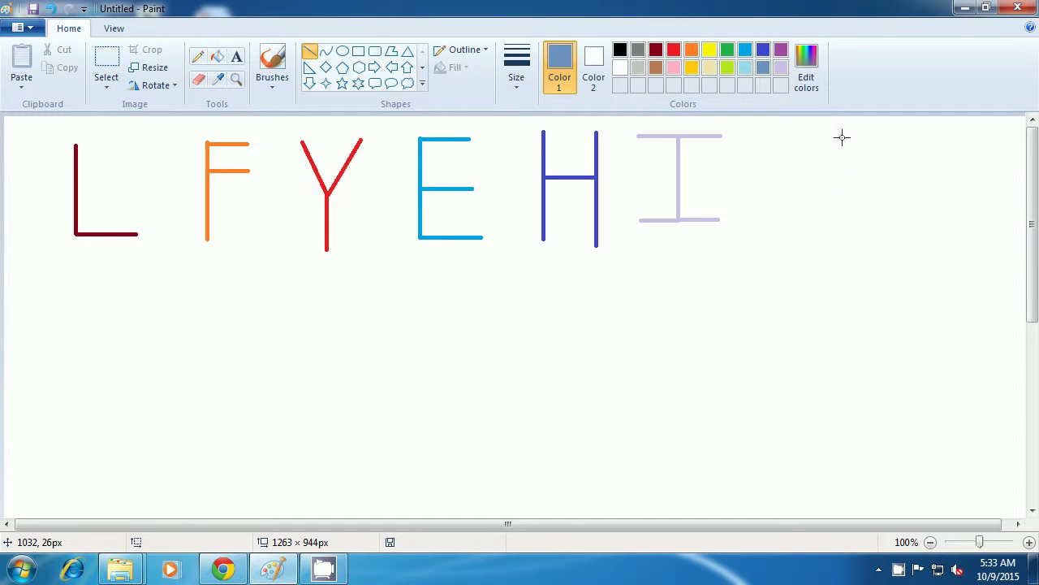
pyautogui.moveTo(842, 137); pyautogui.dragTo(778, 231)
pyautogui.click(869, 231)
pyautogui.moveTo(765, 134)
pyautogui.mouseDown()
pyautogui.moveTo(850, 200)
pyautogui.moveTo(869, 234)
pyautogui.mouseUp()
pyautogui.click(830, 264)
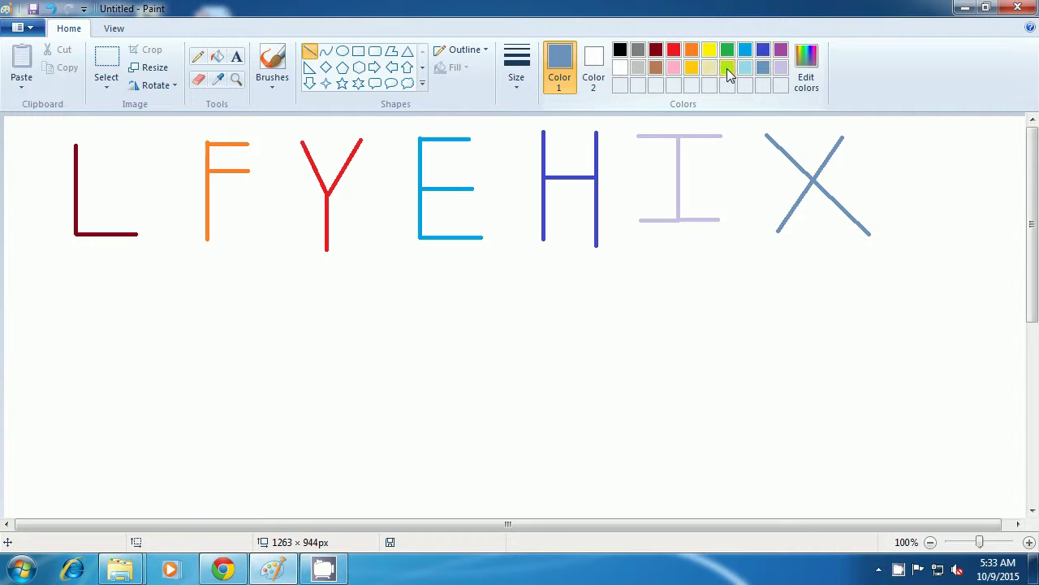
# - Draw a lime letter W below the L from four connected diagonal lines, about 100 px tall
pyautogui.click(728, 68)
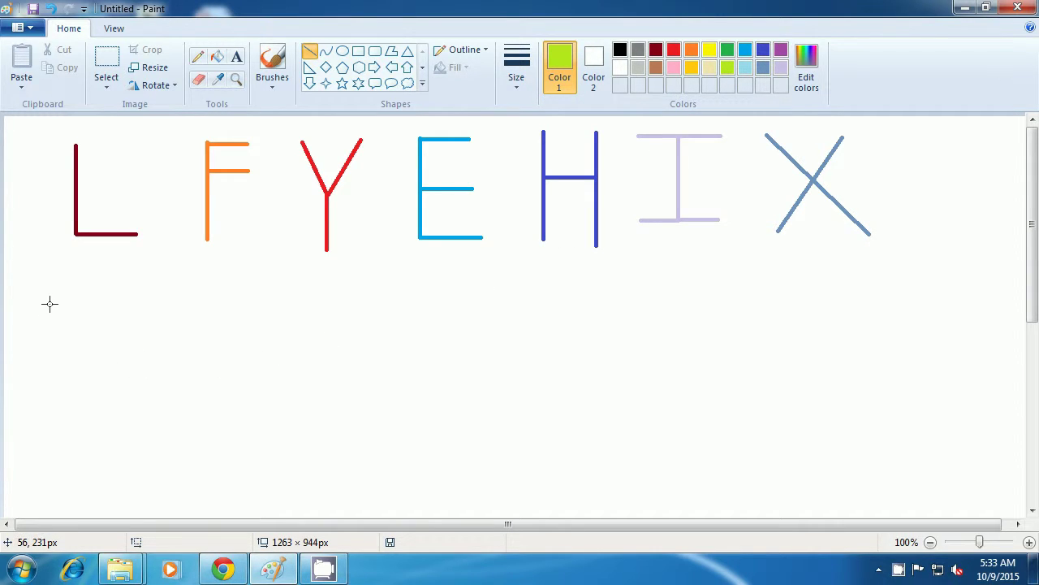
pyautogui.moveTo(48, 305); pyautogui.dragTo(66, 375)
pyautogui.click(72, 374)
pyautogui.moveTo(68, 375); pyautogui.dragTo(89, 350)
pyautogui.click(112, 371)
pyautogui.moveTo(90, 350); pyautogui.dragTo(108, 375)
pyautogui.click(151, 387)
pyautogui.moveTo(108, 376); pyautogui.dragTo(121, 296)
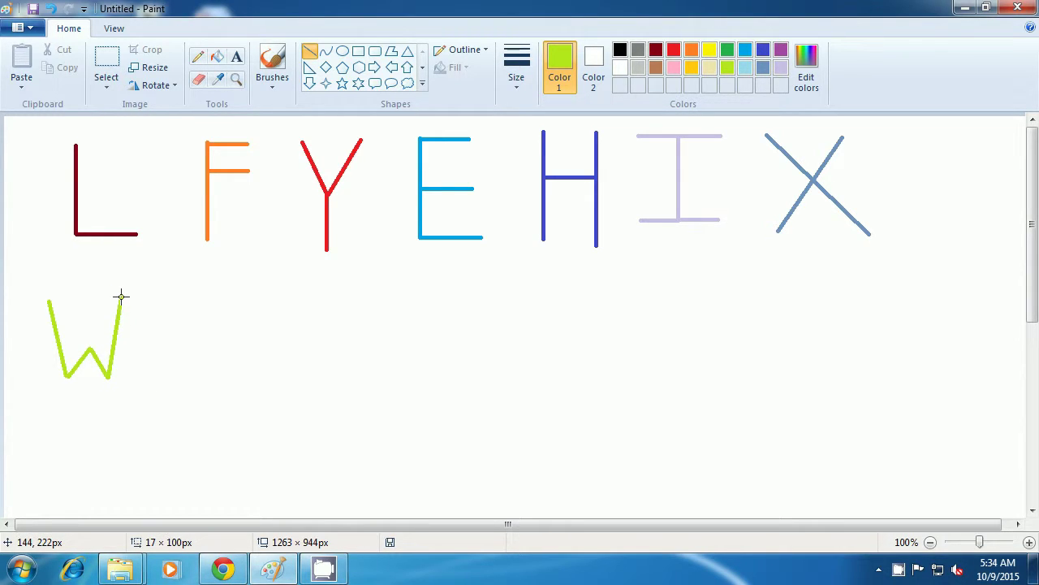
pyautogui.click(177, 326)
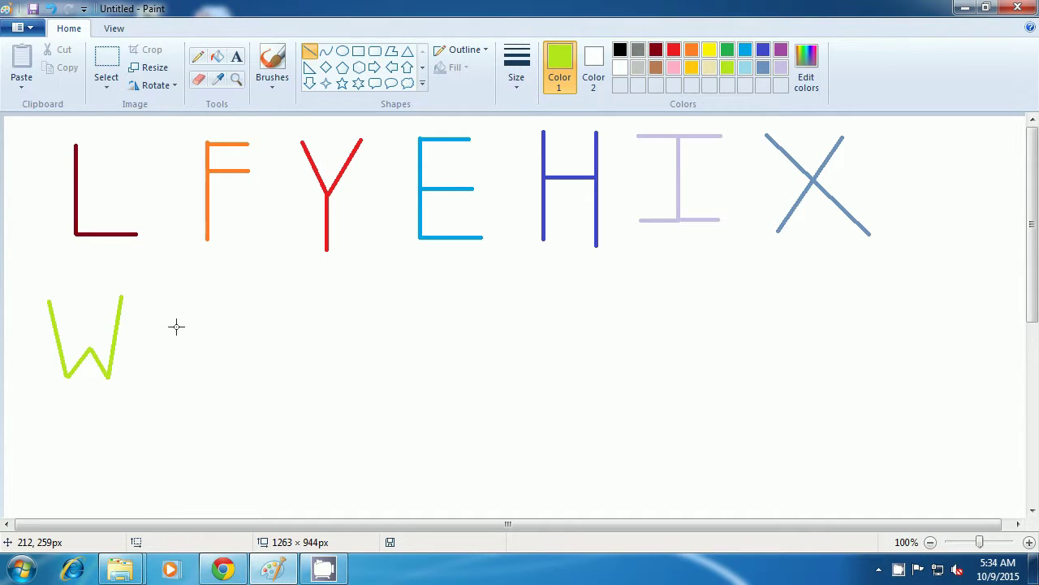
# - Draw a pink letter A beside the W from two diagonal legs about 100 px tall and a horizontal crossbar
pyautogui.click(676, 68)
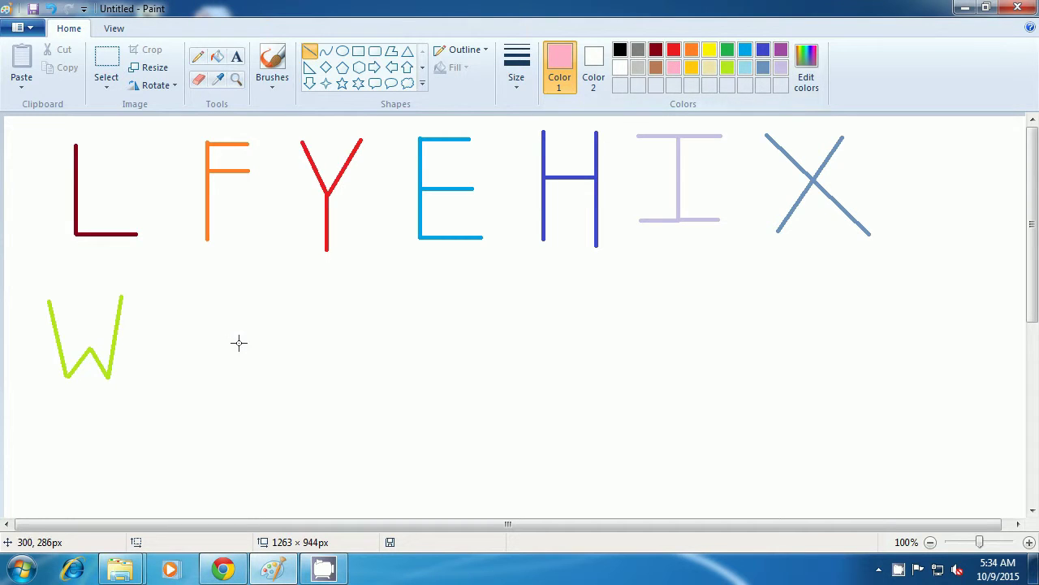
pyautogui.moveTo(216, 289); pyautogui.dragTo(184, 366)
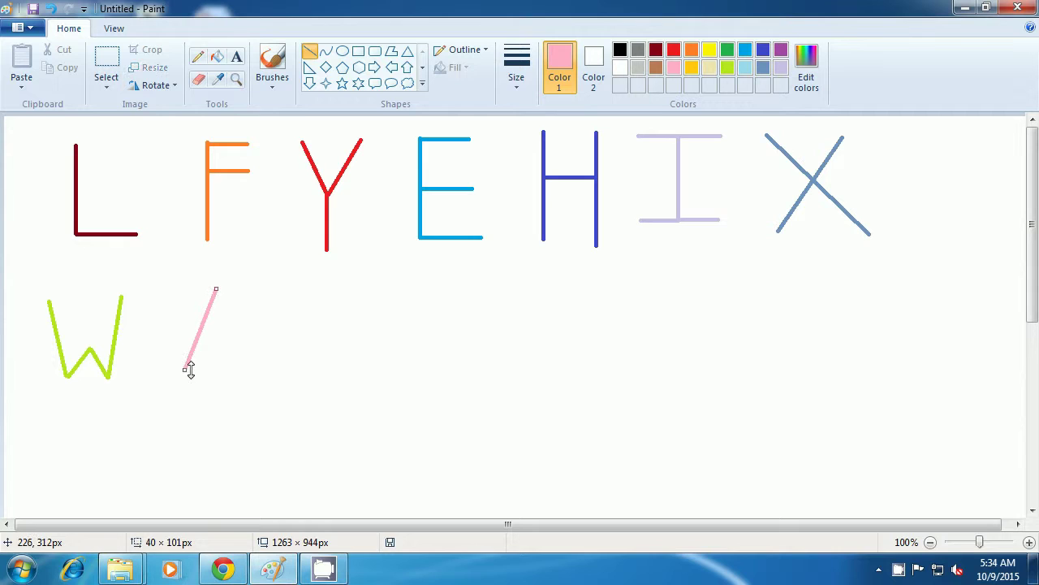
pyautogui.click(213, 367)
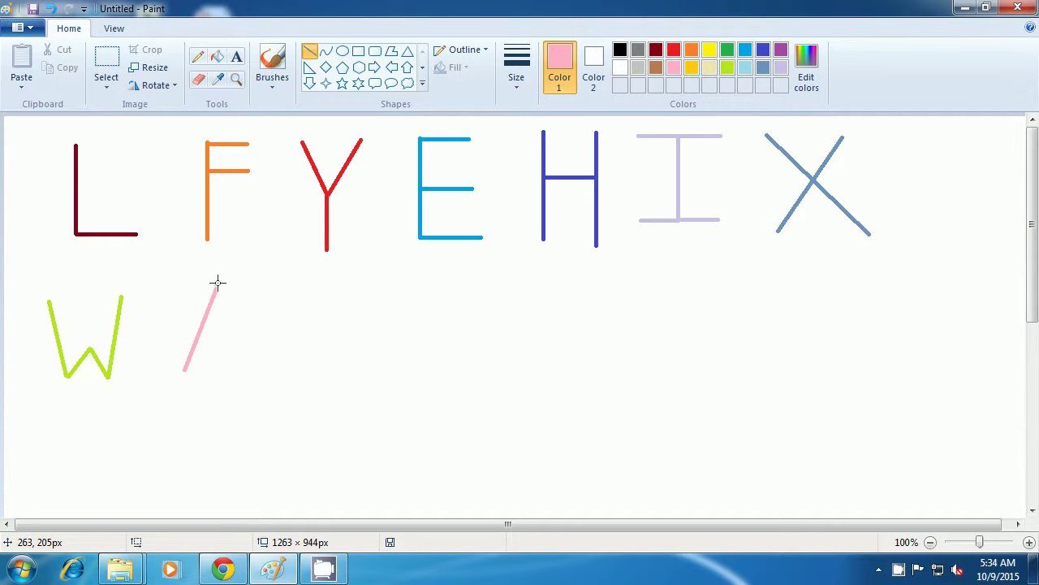
pyautogui.moveTo(216, 288); pyautogui.dragTo(248, 361)
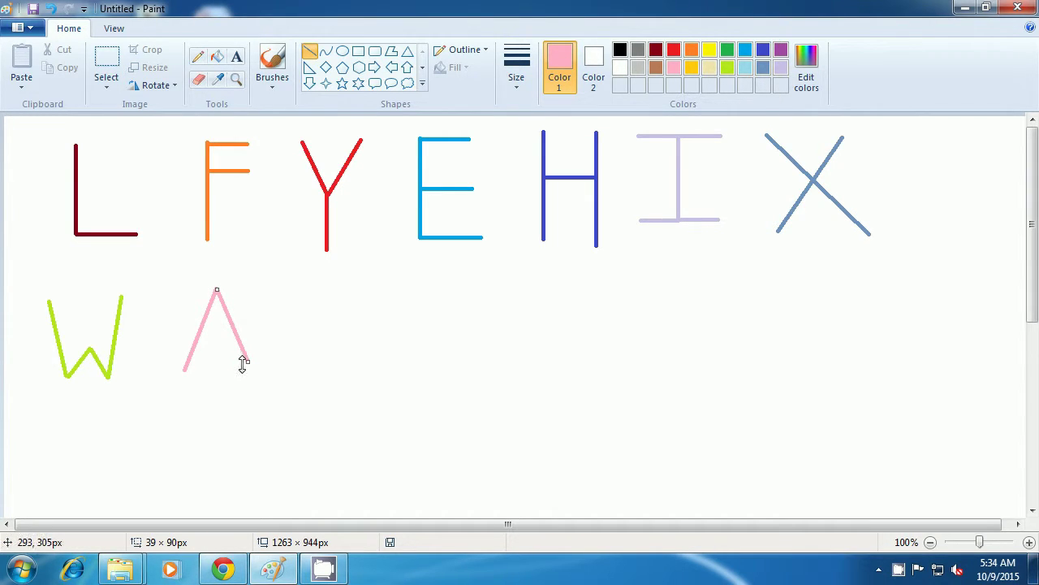
pyautogui.moveTo(247, 360); pyautogui.dragTo(249, 367)
pyautogui.click(219, 382)
pyautogui.moveTo(200, 330); pyautogui.dragTo(242, 331)
pyautogui.click(345, 346)
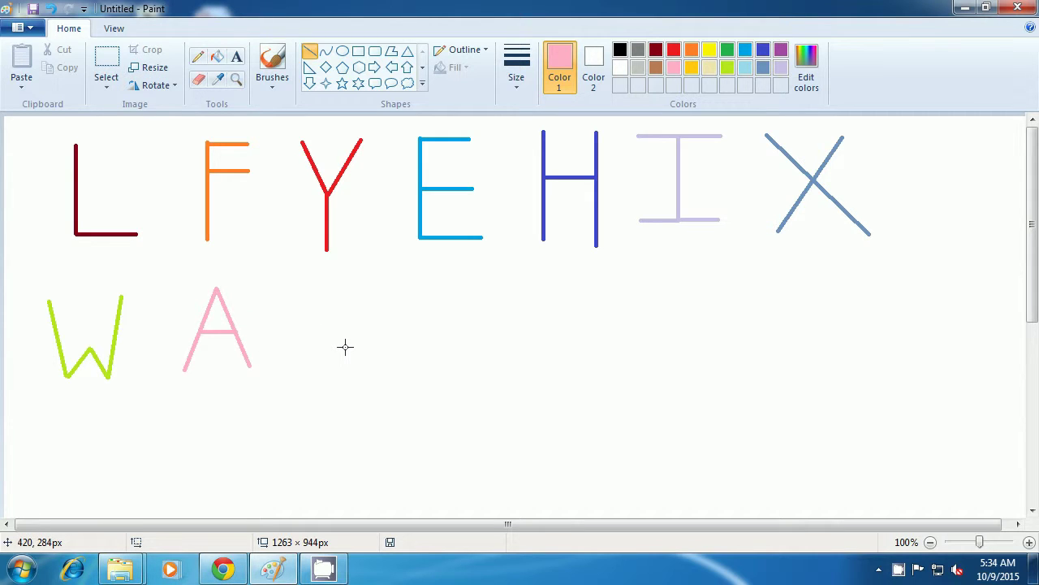
# - Draw an orange letter T beside the A from a vertical stem and a bar across its upper end
pyautogui.click(658, 56)
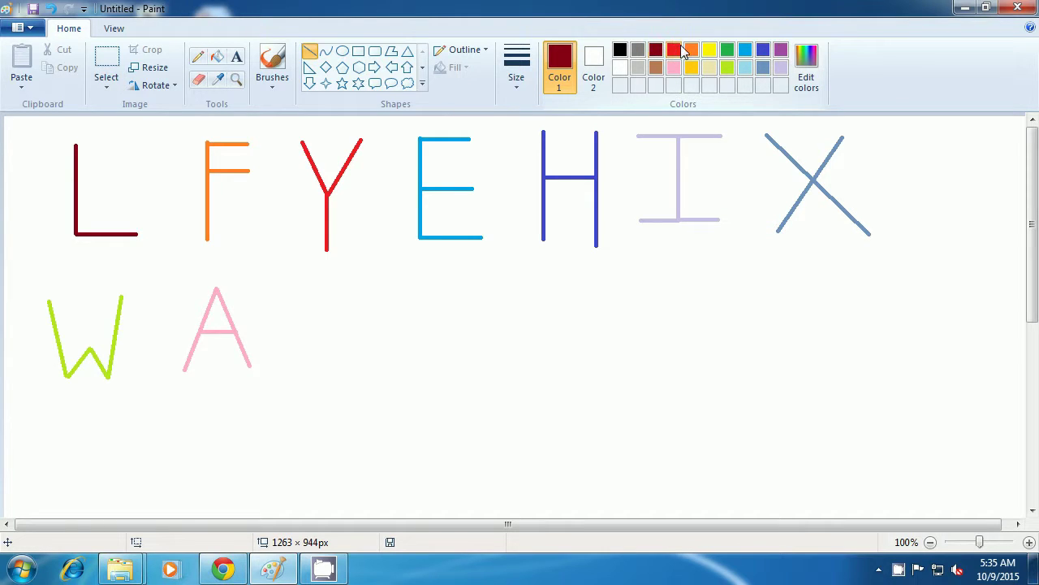
pyautogui.click(691, 48)
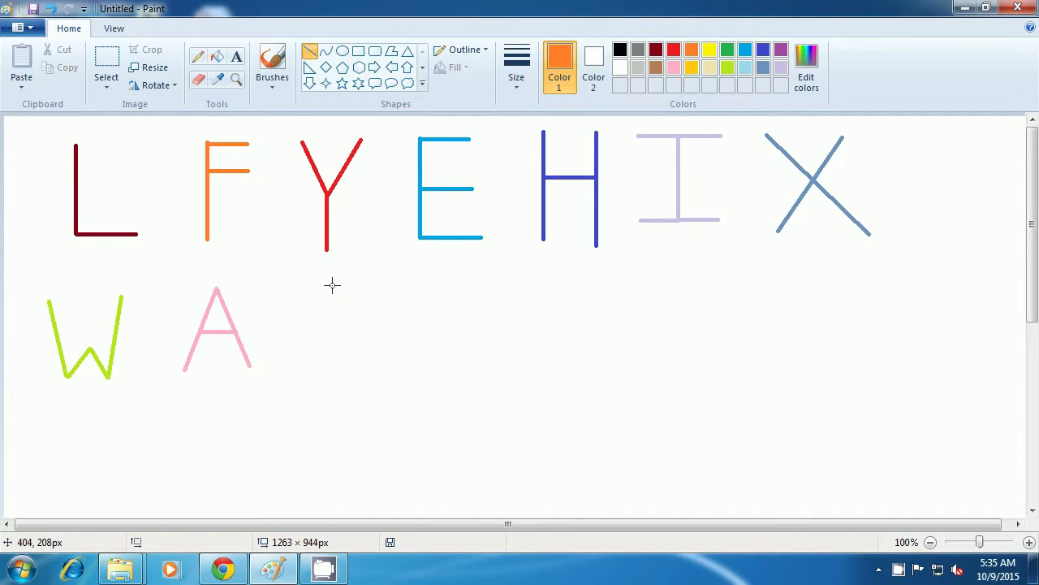
pyautogui.moveTo(332, 284); pyautogui.dragTo(333, 361)
pyautogui.click(398, 359)
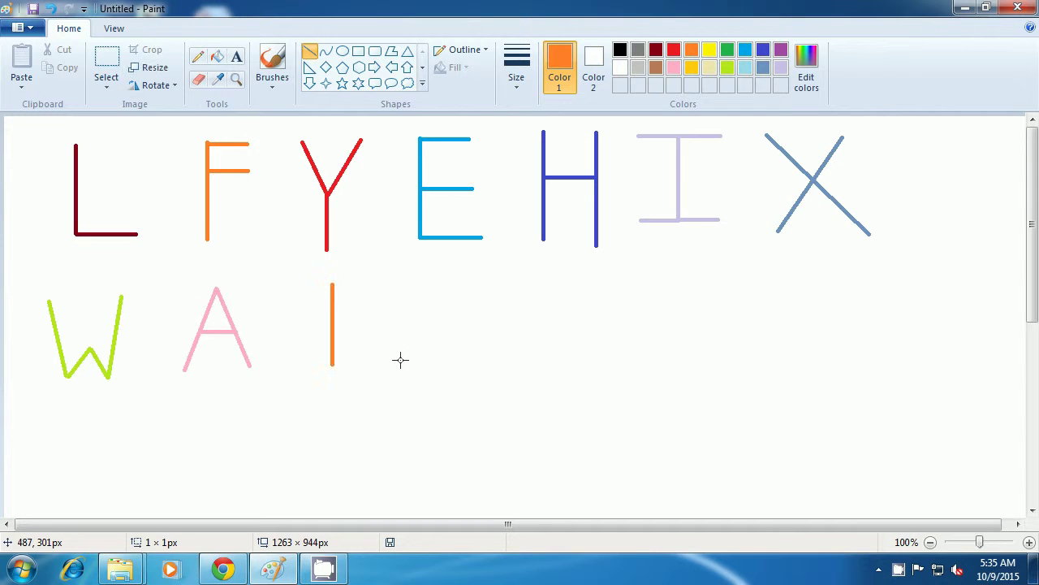
pyautogui.hotkey('ctrl', 'z')
pyautogui.moveTo(295, 286); pyautogui.dragTo(367, 281)
pyautogui.click(413, 328)
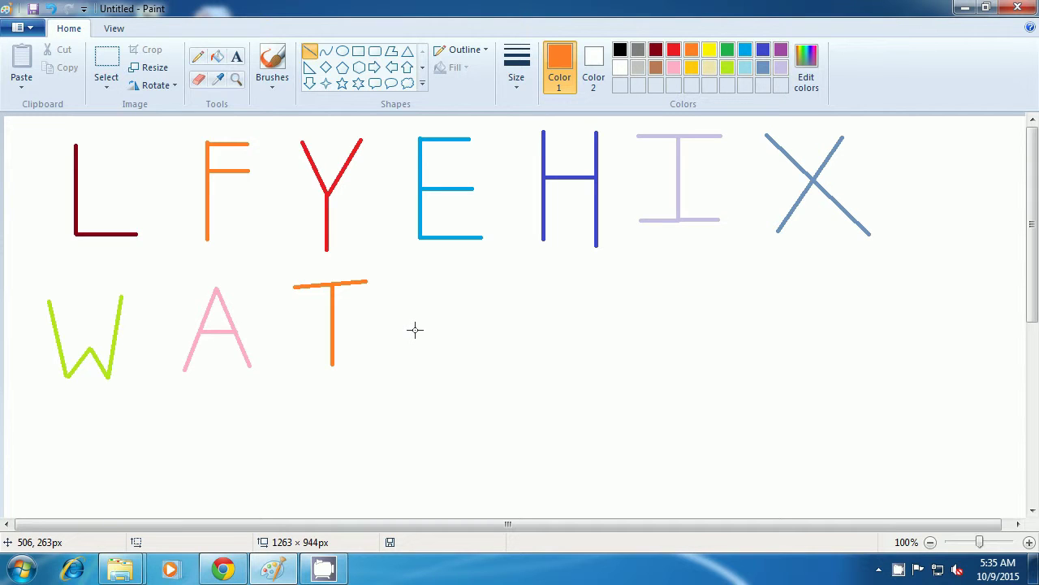
# - Draw a gold letter N beside the T from a left stem about 128 px tall, a diagonal and a right stem about 118 px tall
pyautogui.click(691, 69)
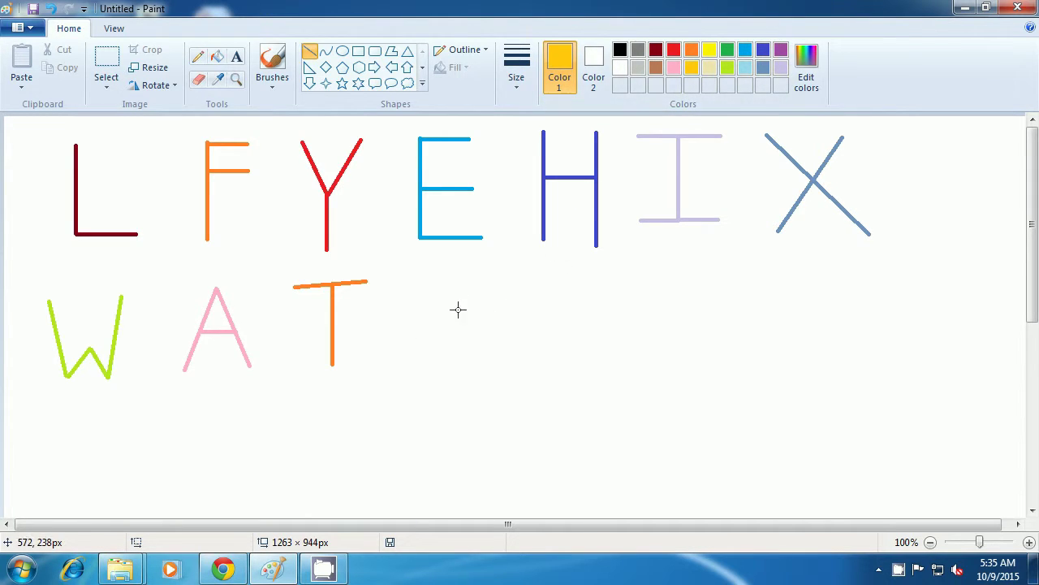
pyautogui.moveTo(429, 283); pyautogui.dragTo(427, 386)
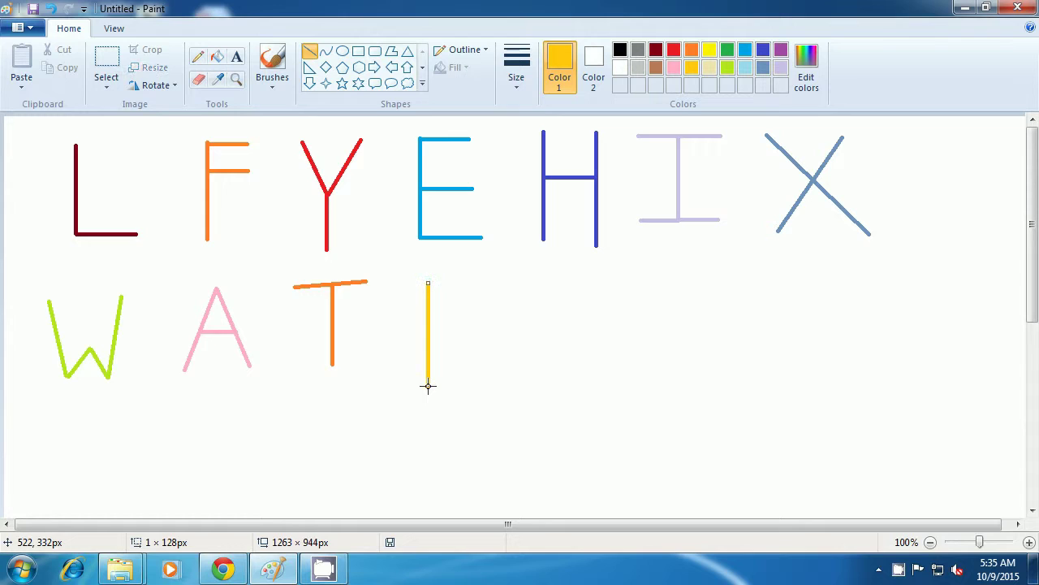
pyautogui.click(463, 331)
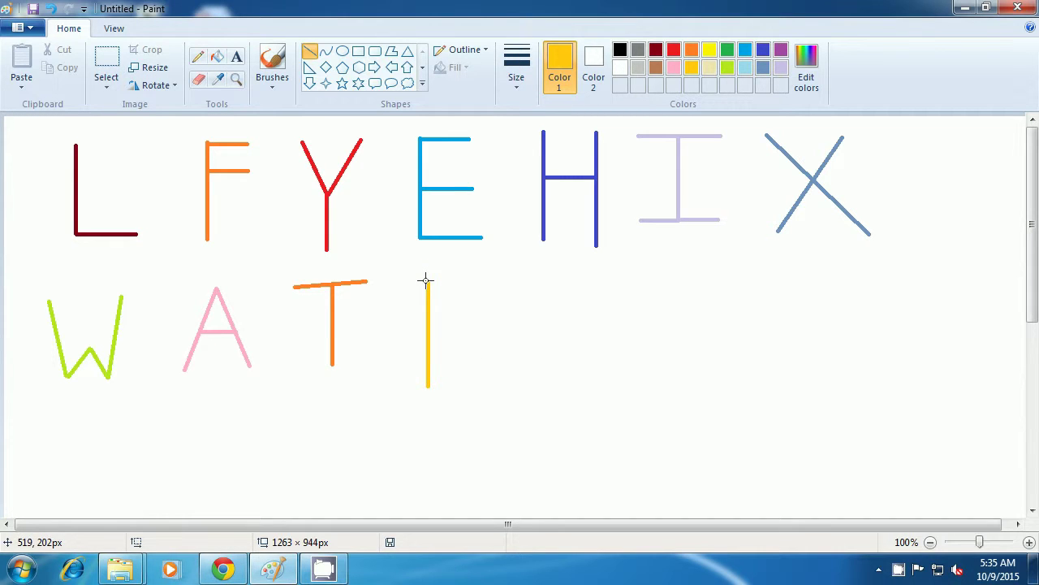
pyautogui.moveTo(428, 282); pyautogui.dragTo(481, 378)
pyautogui.click(522, 374)
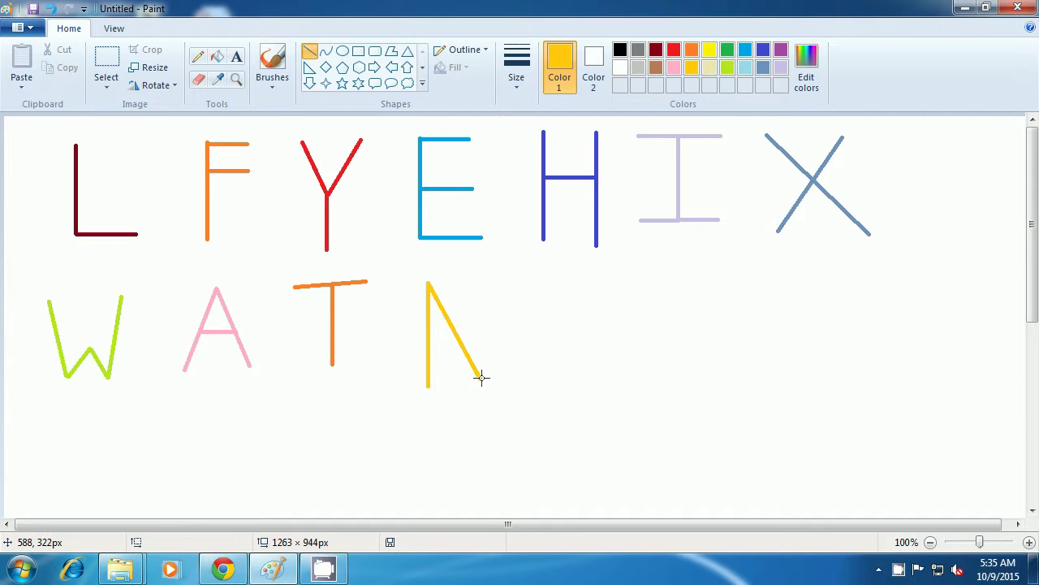
pyautogui.moveTo(481, 377); pyautogui.dragTo(481, 282)
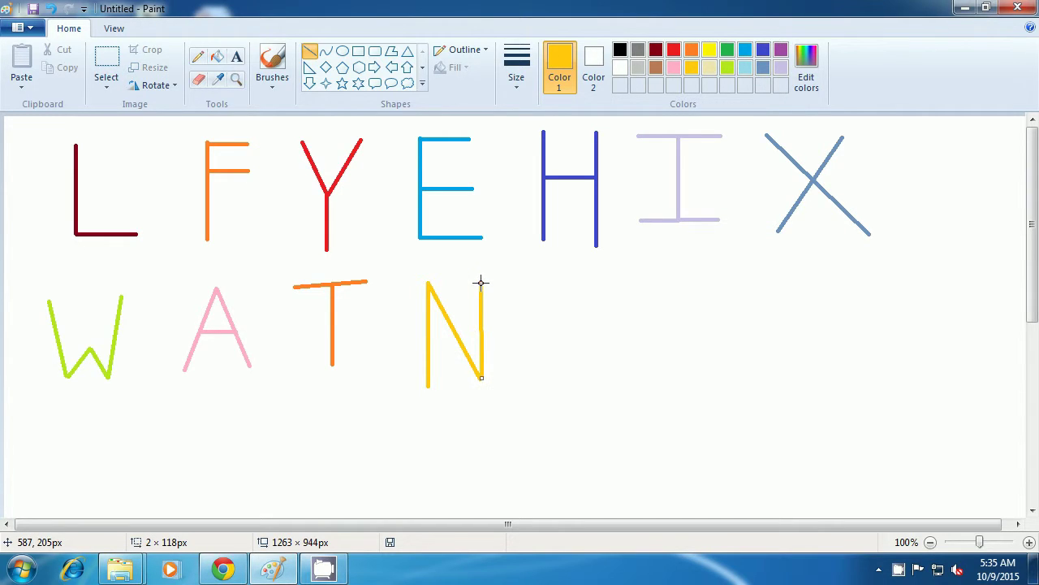
pyautogui.click(607, 318)
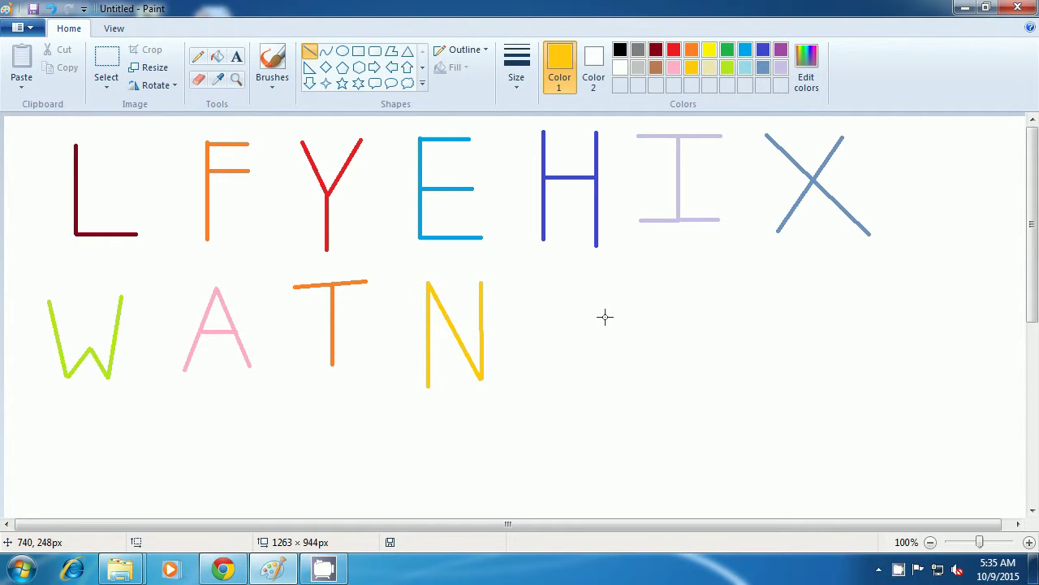
# - Draw a green letter V beside the N from two diagonal lines about 109 px and 116 px tall
pyautogui.click(727, 52)
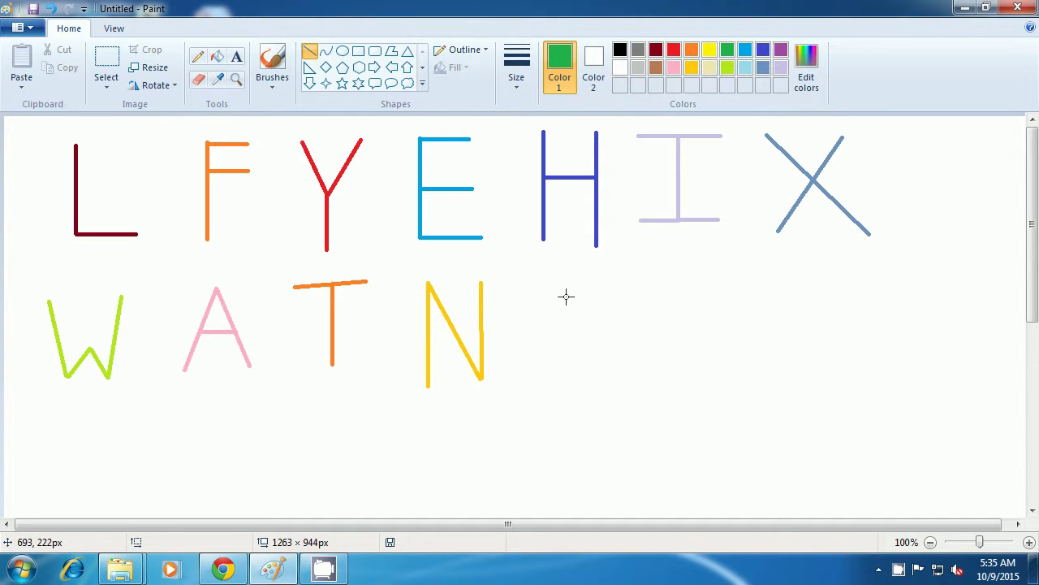
pyautogui.moveTo(540, 286); pyautogui.dragTo(572, 374)
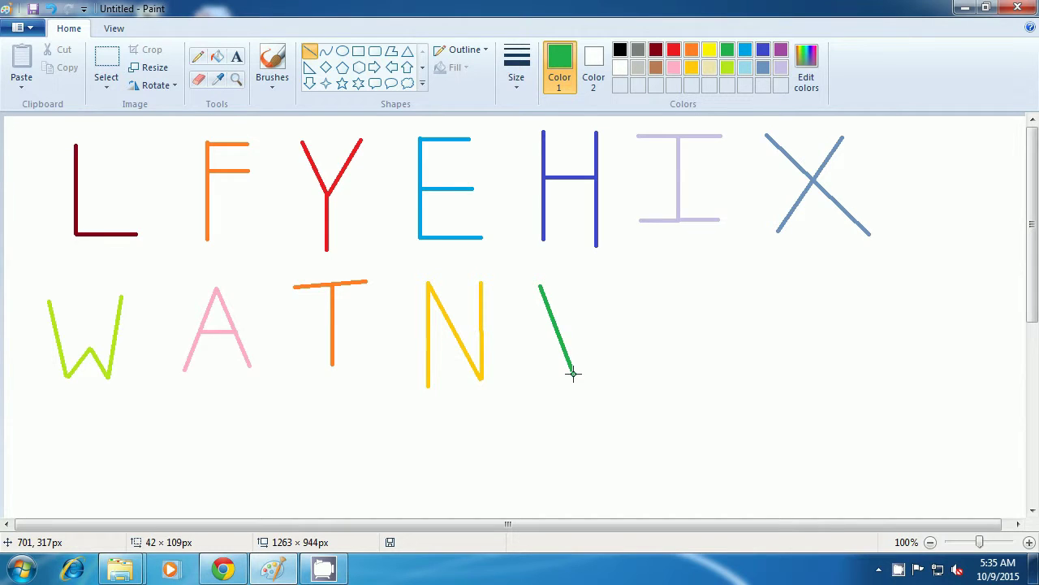
pyautogui.click(609, 370)
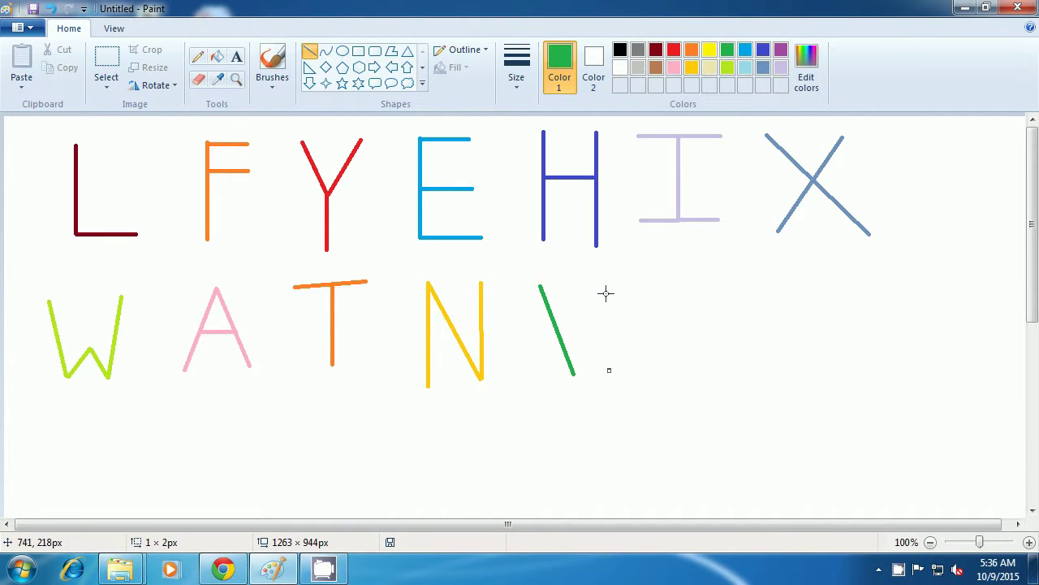
pyautogui.hotkey('ctrl', 'z')
pyautogui.moveTo(602, 283); pyautogui.dragTo(576, 374)
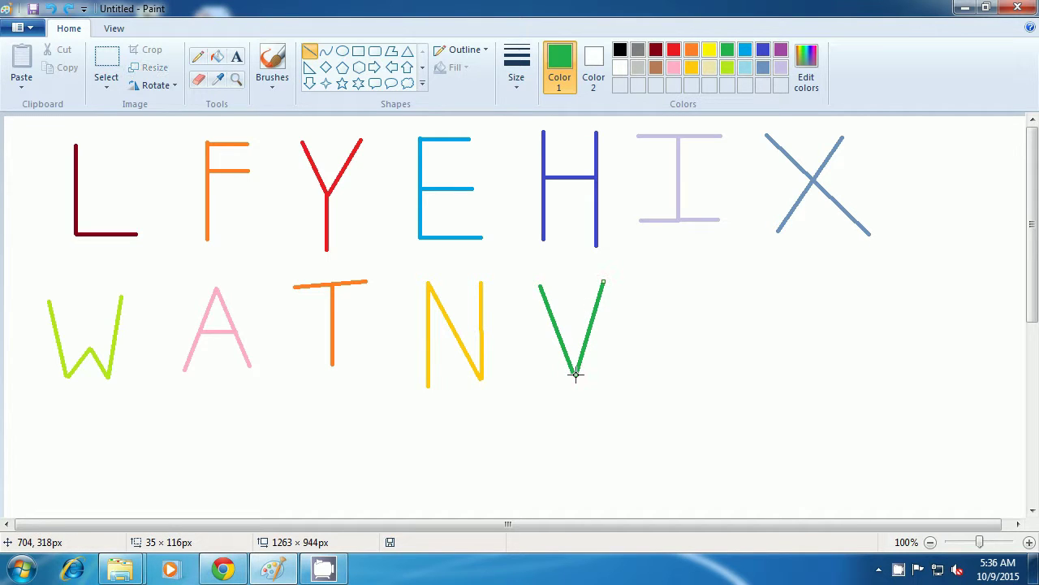
pyautogui.click(630, 373)
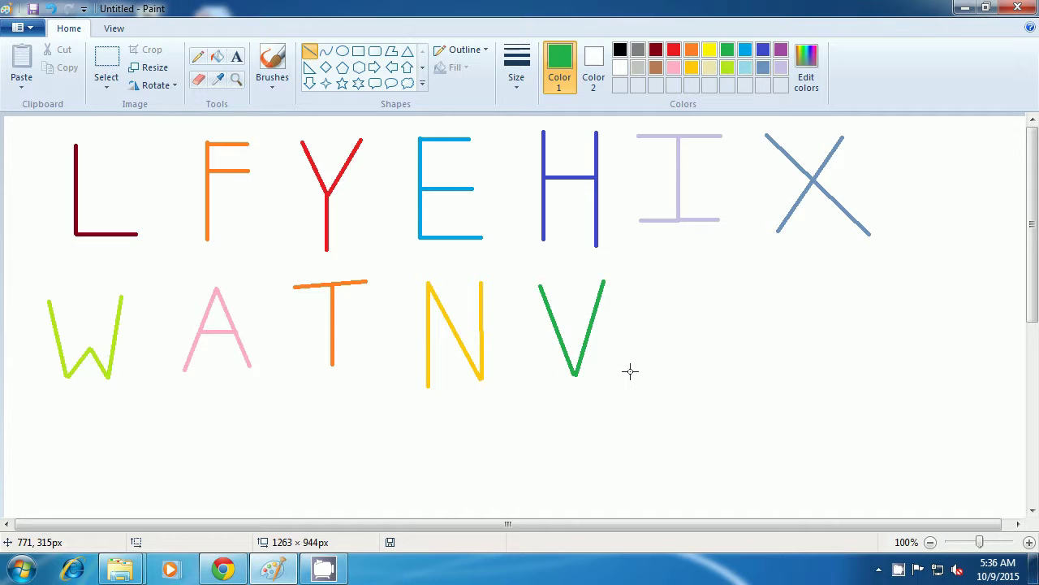
# - Draw a dark red letter Z beside the V from two horizontal bars joined by a diagonal about 102 × 86 px
pyautogui.click(657, 50)
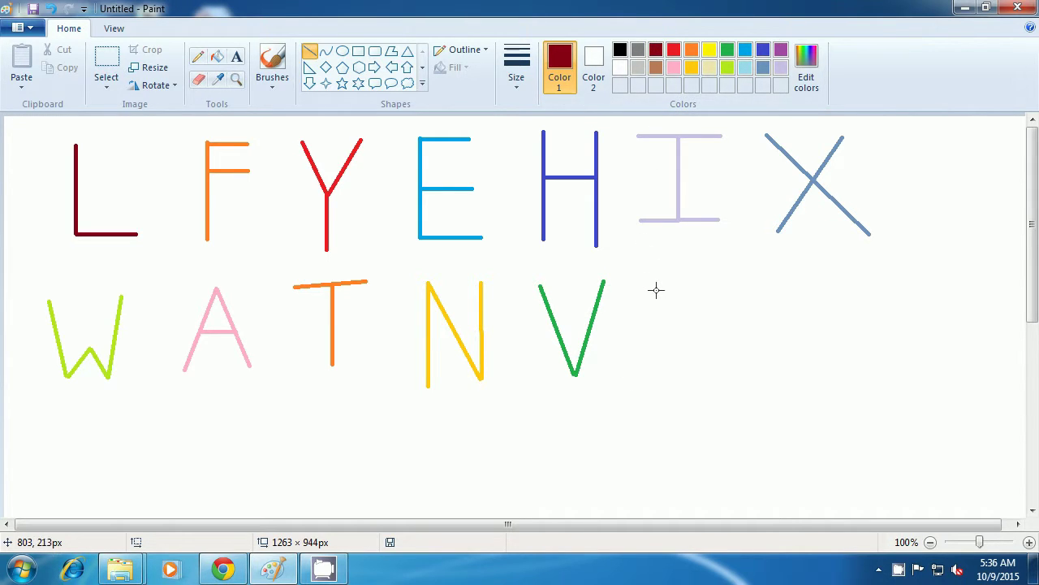
pyautogui.moveTo(644, 291); pyautogui.dragTo(733, 291)
pyautogui.click(769, 293)
pyautogui.moveTo(734, 290); pyautogui.dragTo(651, 360)
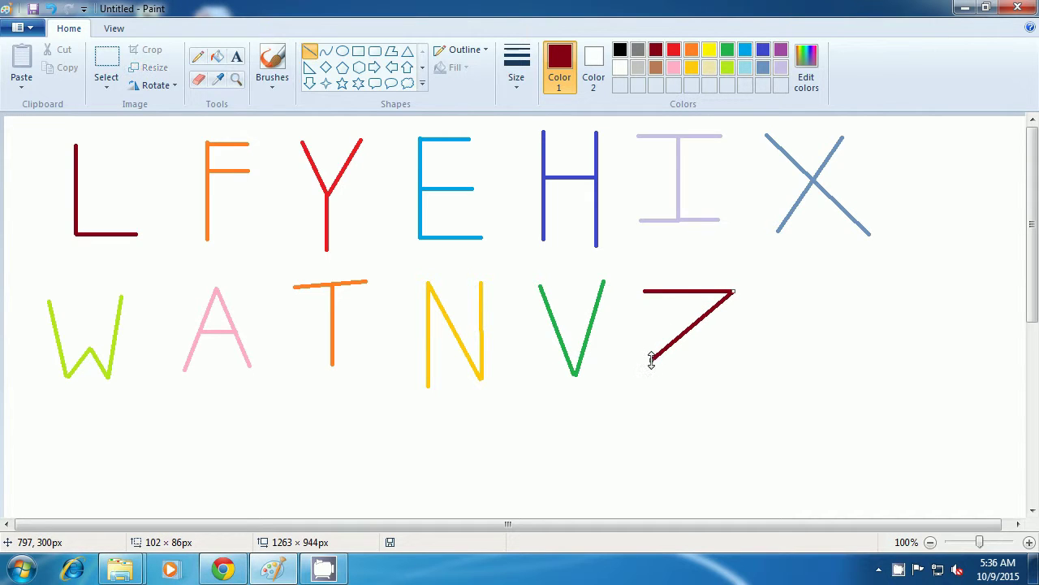
pyautogui.click(731, 362)
pyautogui.moveTo(651, 362)
pyautogui.mouseDown()
pyautogui.moveTo(712, 352)
pyautogui.moveTo(744, 363)
pyautogui.mouseUp()
pyautogui.click(803, 353)
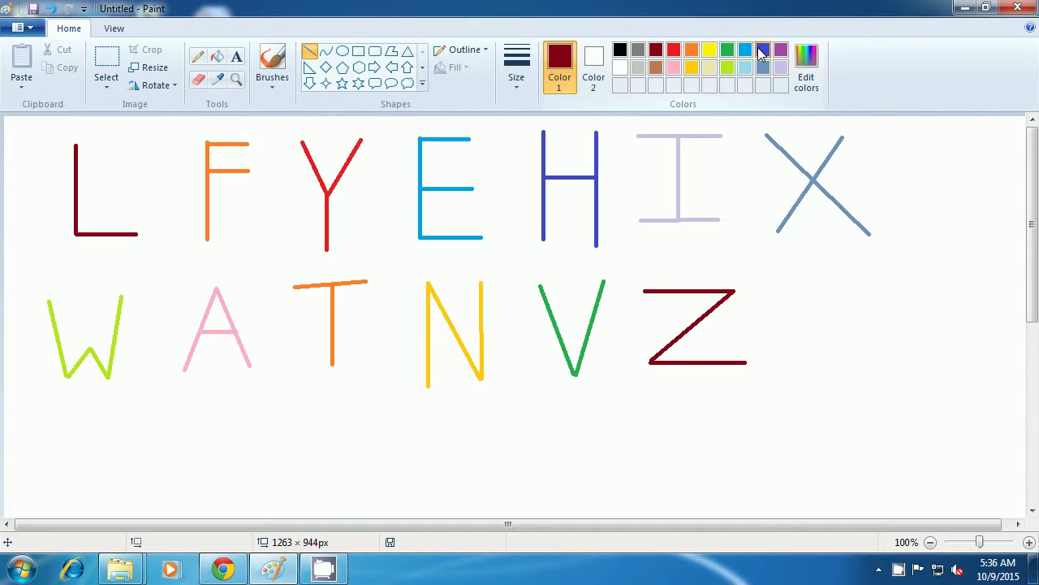
# - Draw an indigo letter K beside the Z from a vertical stem, an upper diagonal and a lower diagonal about 103 × 60 px
pyautogui.click(762, 52)
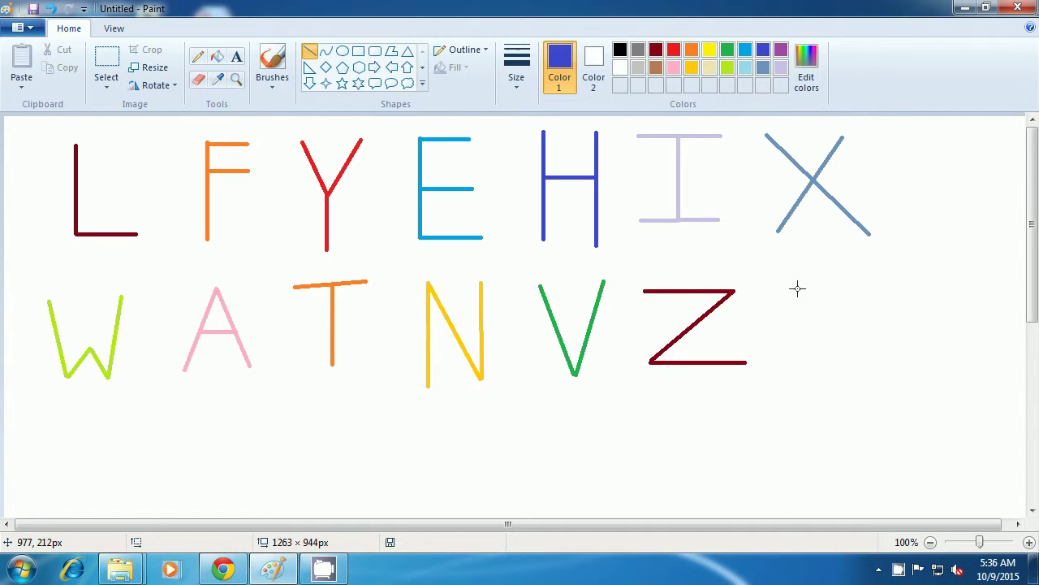
pyautogui.moveTo(799, 277); pyautogui.dragTo(799, 403)
pyautogui.moveTo(858, 275); pyautogui.dragTo(802, 348)
pyautogui.click(795, 348)
pyautogui.moveTo(800, 349); pyautogui.dragTo(884, 396)
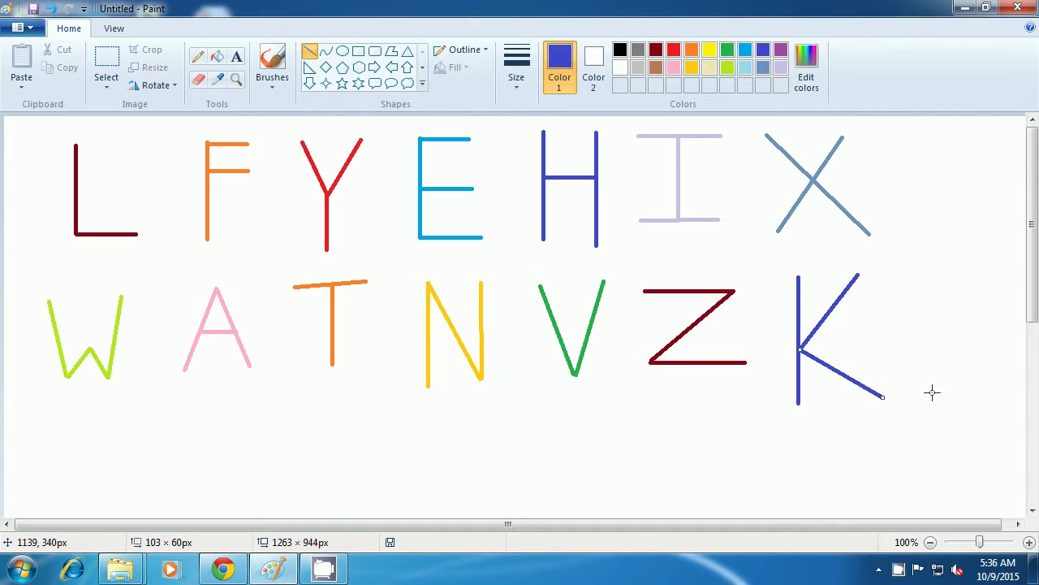
pyautogui.click(932, 393)
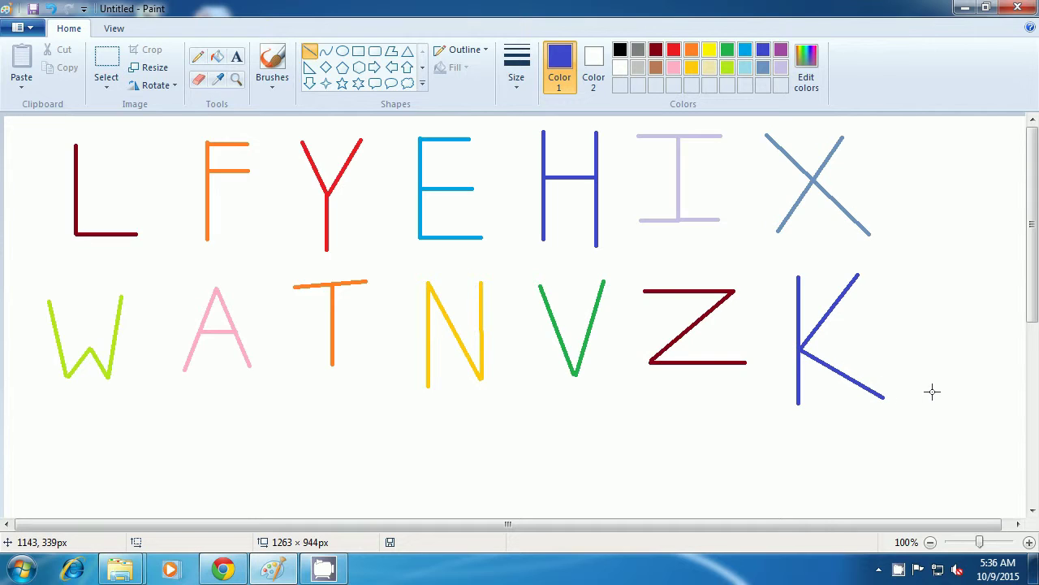
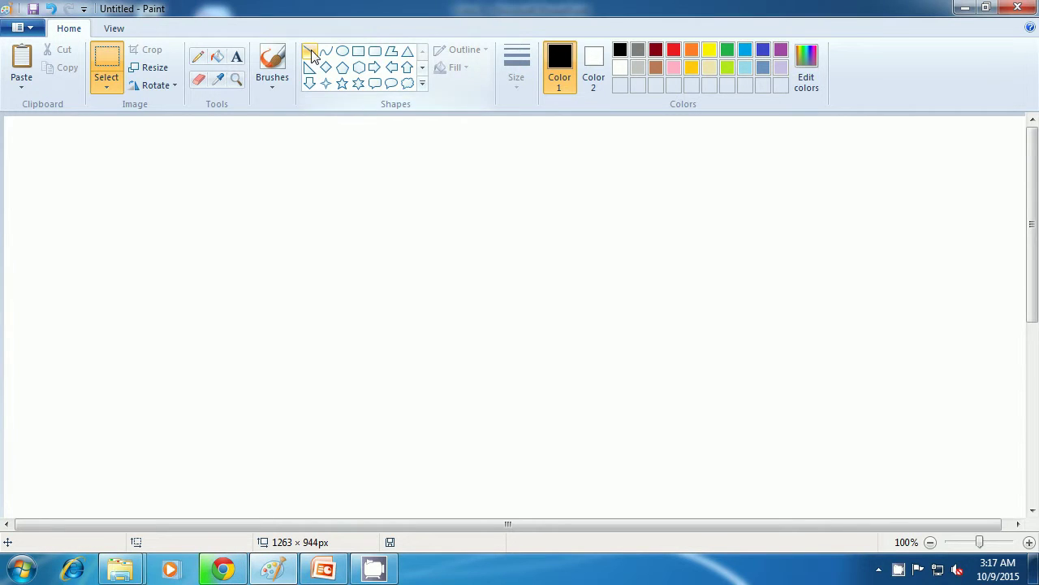
# - Draw a thick black triangle on the blank canvas from three straight lines, with its right side about 162 × 235 px
pyautogui.click(309, 51)
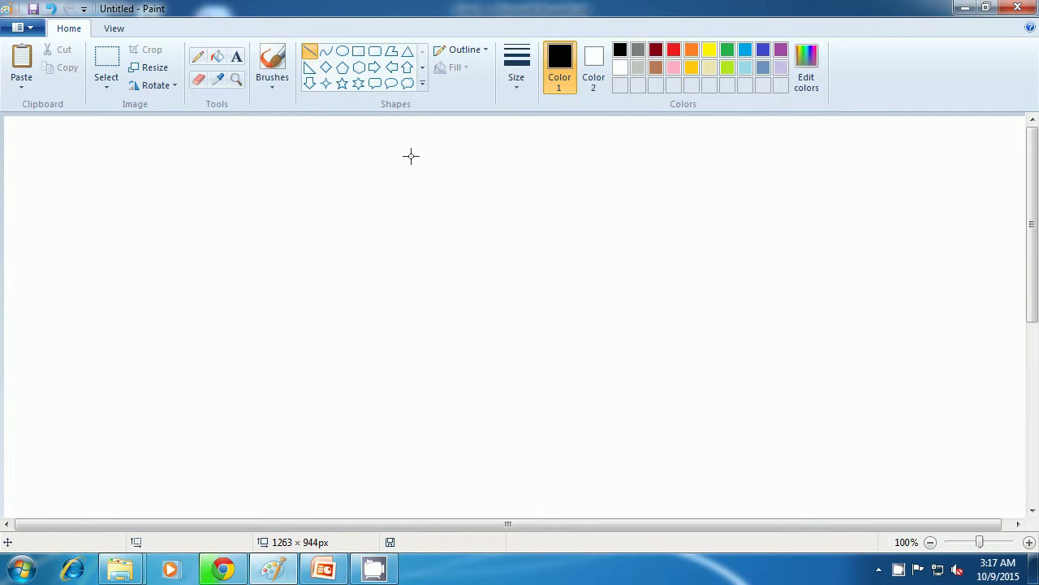
pyautogui.moveTo(420, 160); pyautogui.dragTo(310, 356)
pyautogui.click(417, 347)
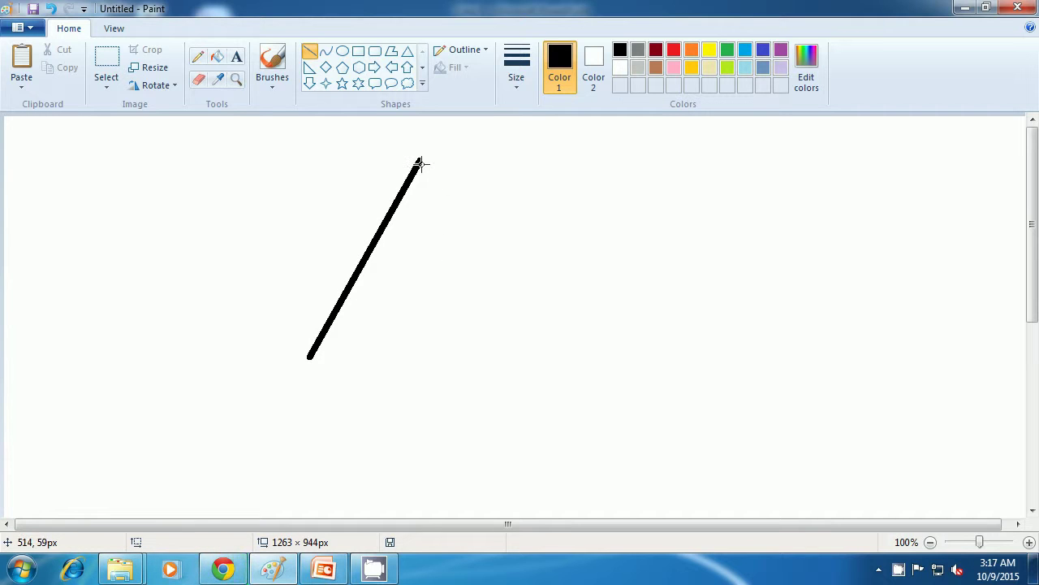
pyautogui.moveTo(420, 160)
pyautogui.mouseDown()
pyautogui.moveTo(459, 235)
pyautogui.moveTo(550, 349)
pyautogui.mouseUp()
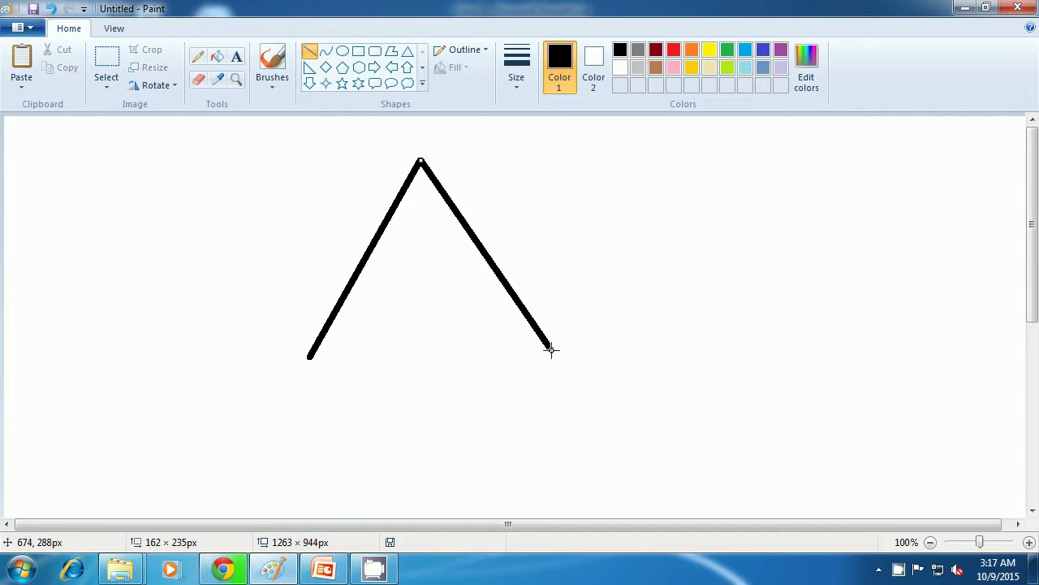
pyautogui.click(560, 362)
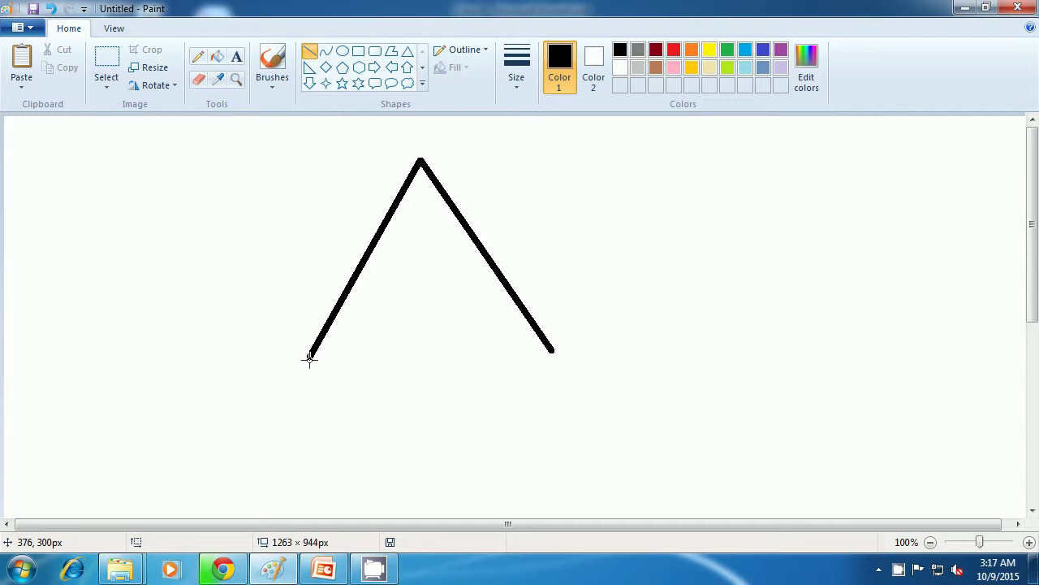
pyautogui.moveTo(309, 359); pyautogui.dragTo(551, 352)
pyautogui.click(684, 377)
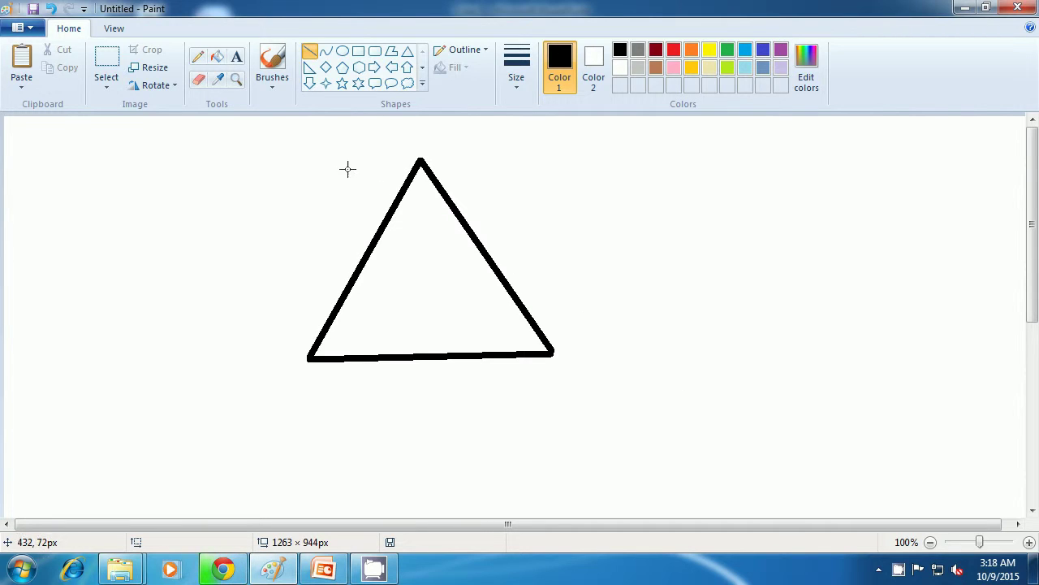
# - Fill the inside of the black triangle with dark red
pyautogui.click(220, 61)
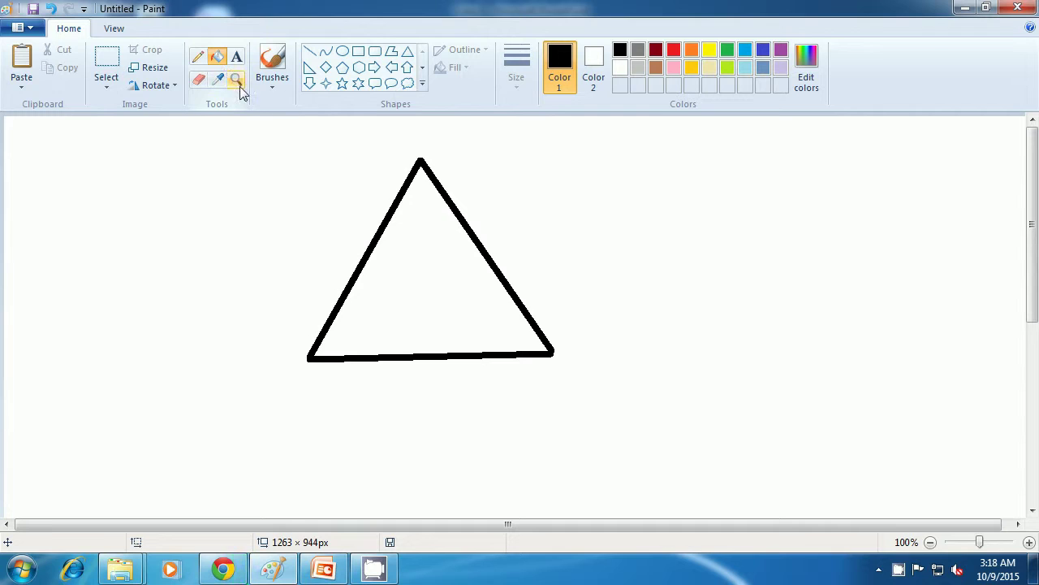
pyautogui.click(656, 51)
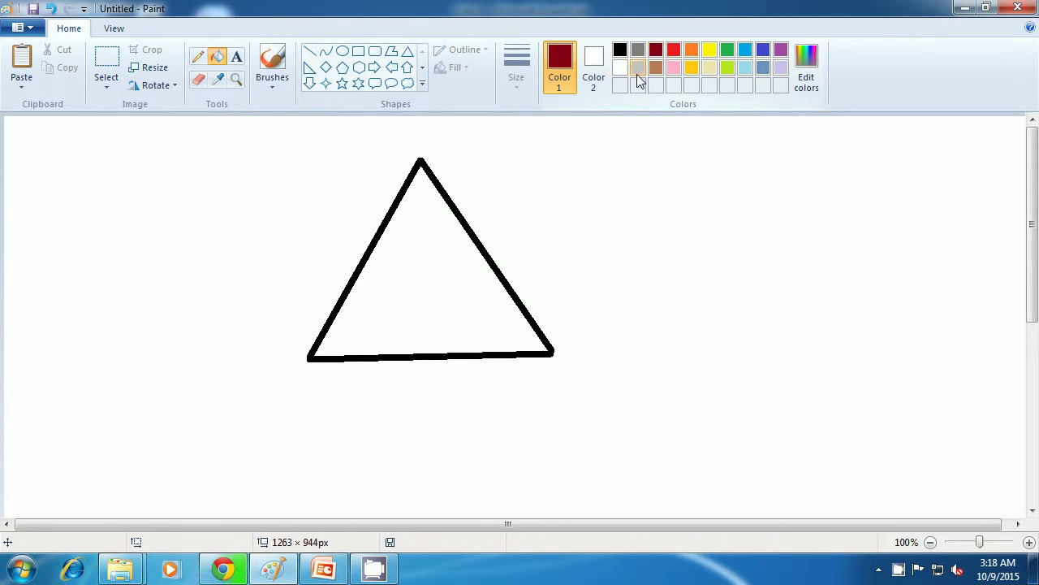
pyautogui.click(452, 279)
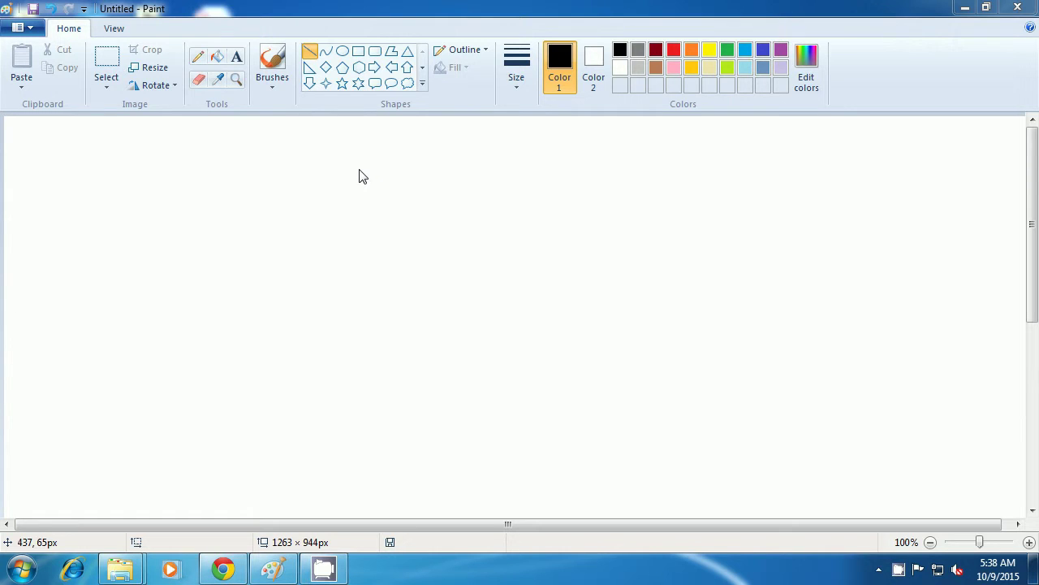
# - Draw a dark red triangle on the blank canvas from two slanted sides and a horizontal base using straight lines
pyautogui.click(655, 52)
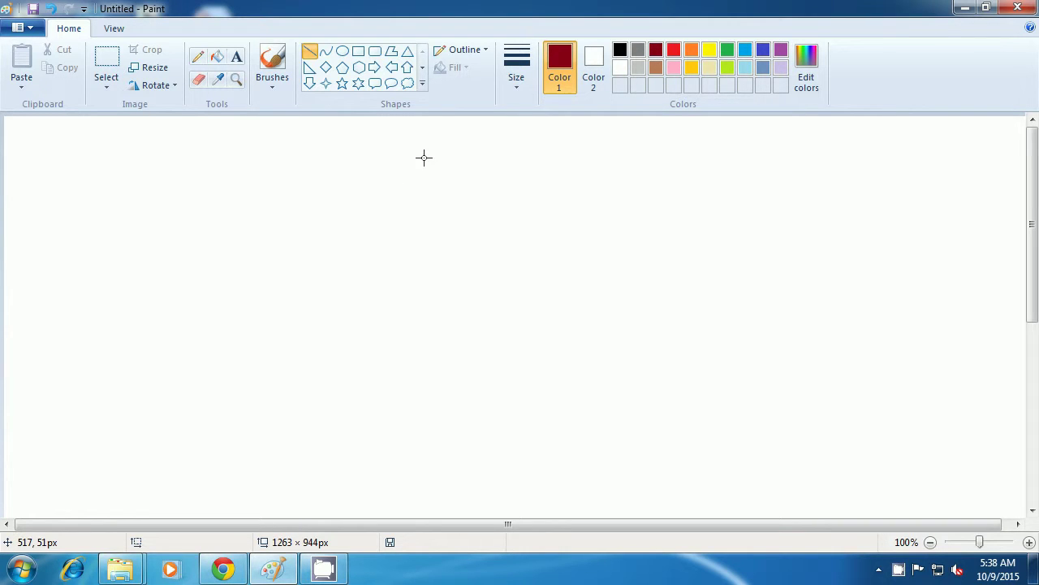
pyautogui.moveTo(426, 154)
pyautogui.mouseDown()
pyautogui.moveTo(397, 235)
pyautogui.moveTo(332, 307)
pyautogui.mouseUp()
pyautogui.click(387, 301)
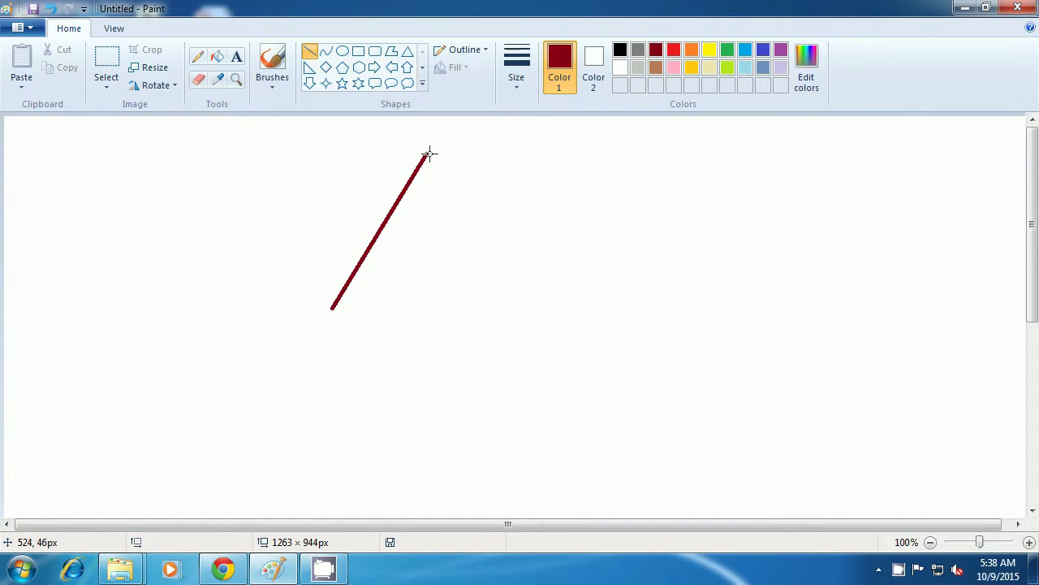
pyautogui.moveTo(426, 153); pyautogui.dragTo(535, 307)
pyautogui.click(466, 349)
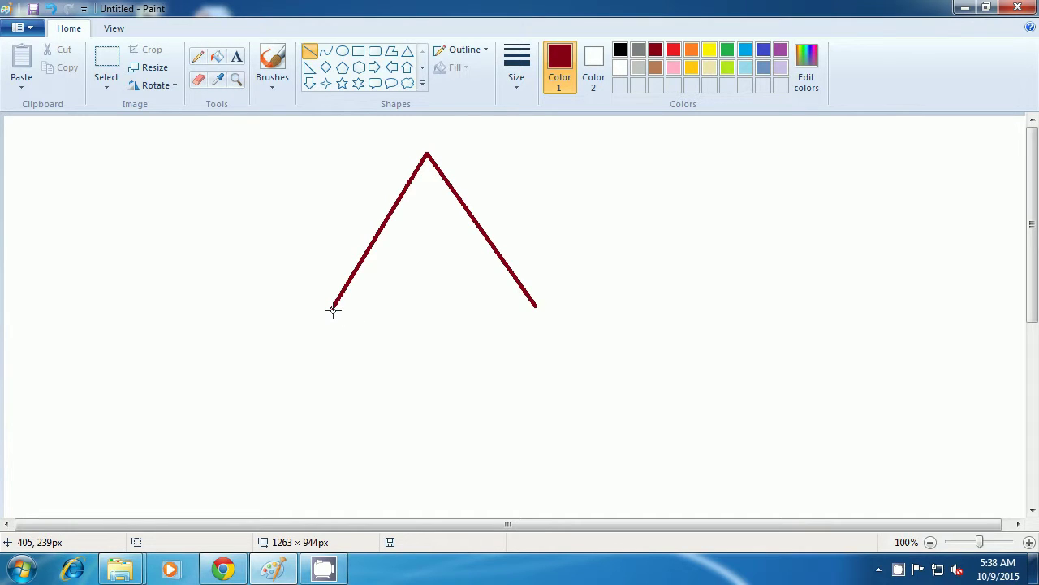
pyautogui.moveTo(332, 309); pyautogui.dragTo(537, 306)
pyautogui.click(605, 312)
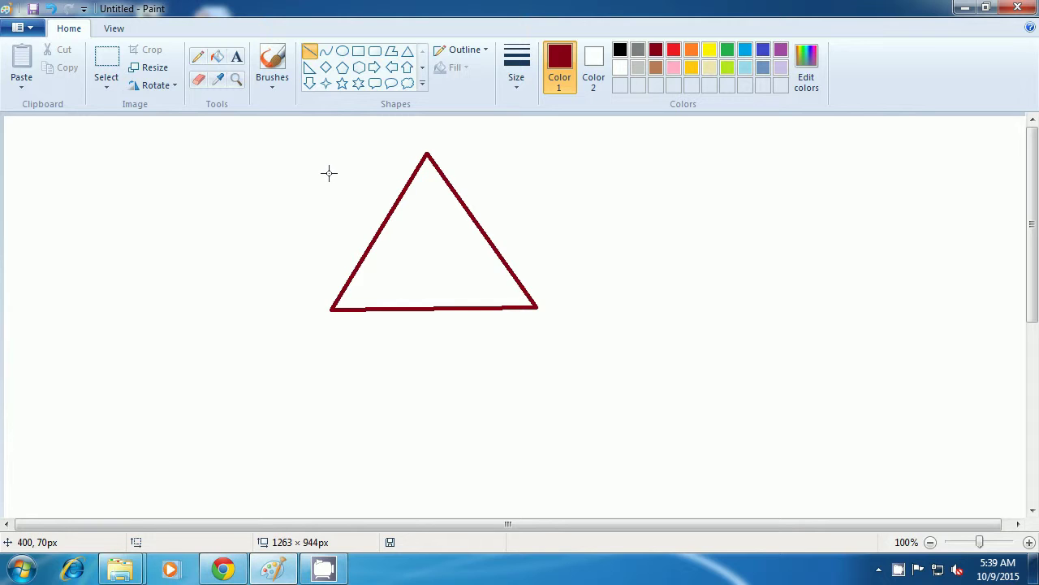
# - Draw an inverted dark red triangle over the existing one from three straight lines about 248 px, 120 × 194 px and 138 × 193 px, forming a six-pointed star
pyautogui.moveTo(324, 193); pyautogui.dragTo(527, 192)
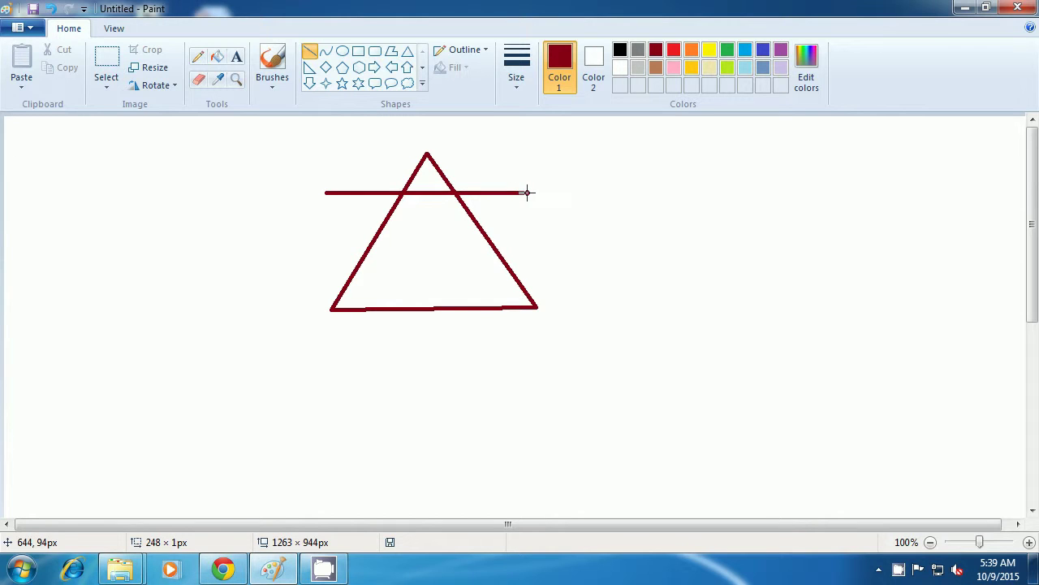
pyautogui.moveTo(527, 192); pyautogui.dragTo(534, 193)
pyautogui.click(584, 200)
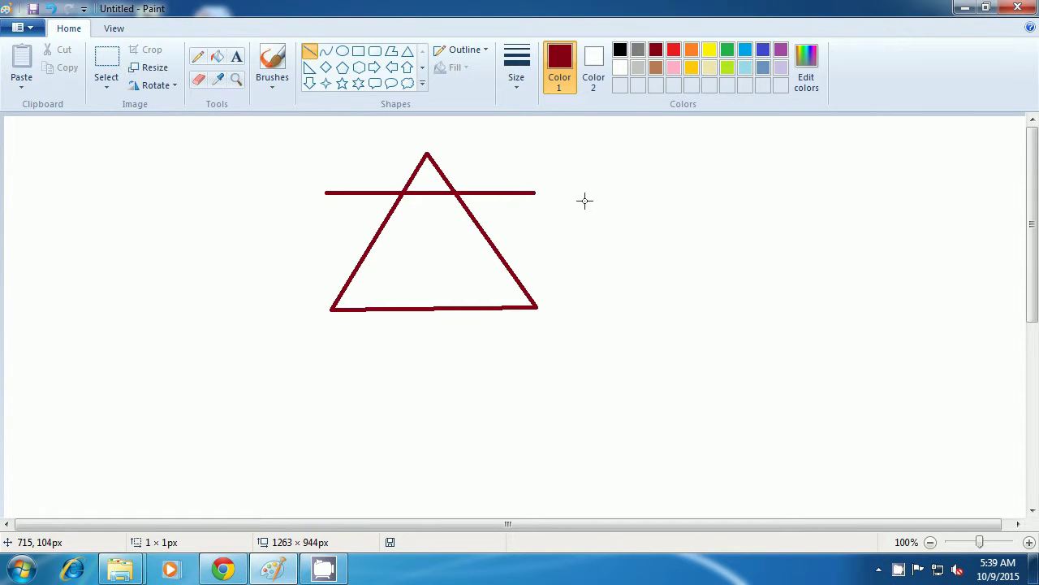
pyautogui.moveTo(534, 193); pyautogui.dragTo(437, 349)
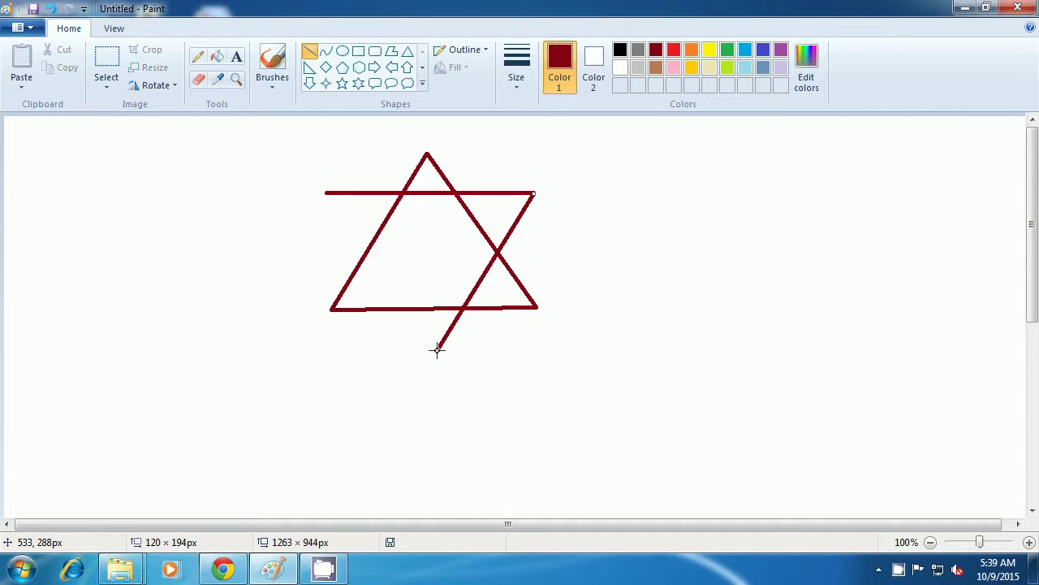
pyautogui.click(475, 368)
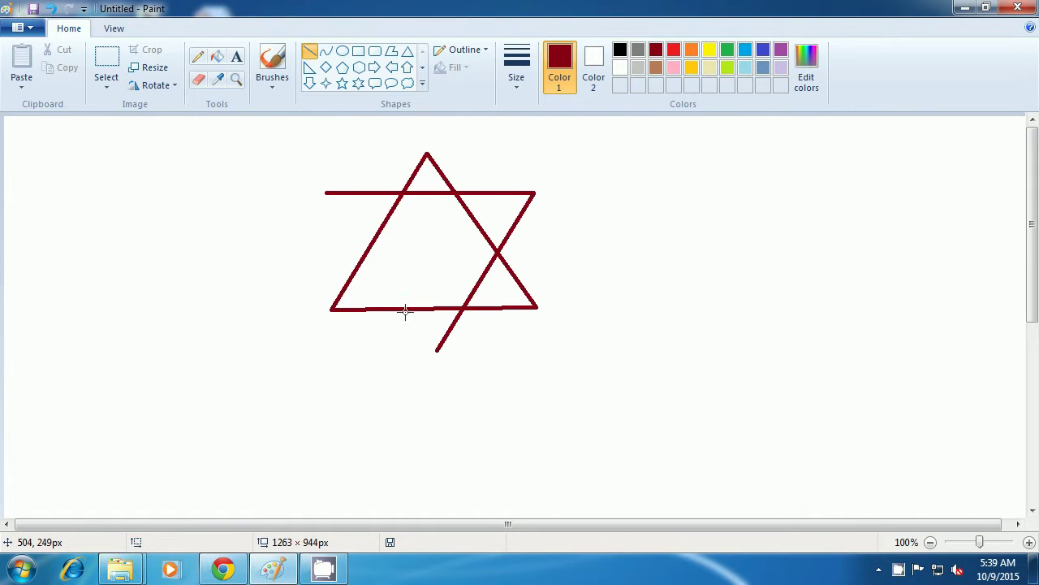
pyautogui.moveTo(327, 192); pyautogui.dragTo(438, 349)
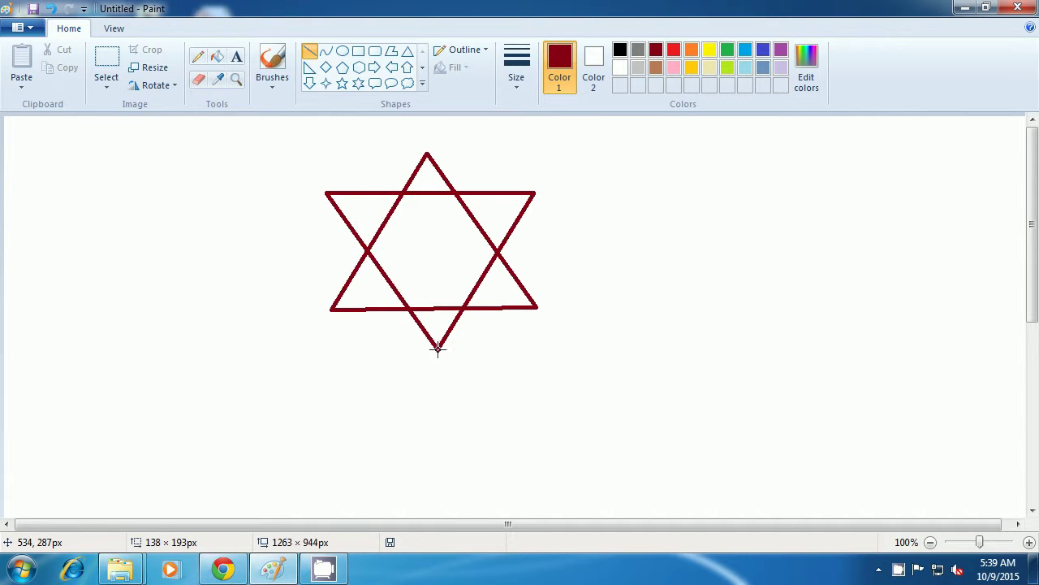
pyautogui.click(503, 350)
# - Fill the central hexagon of the star with orange
pyautogui.click(216, 60)
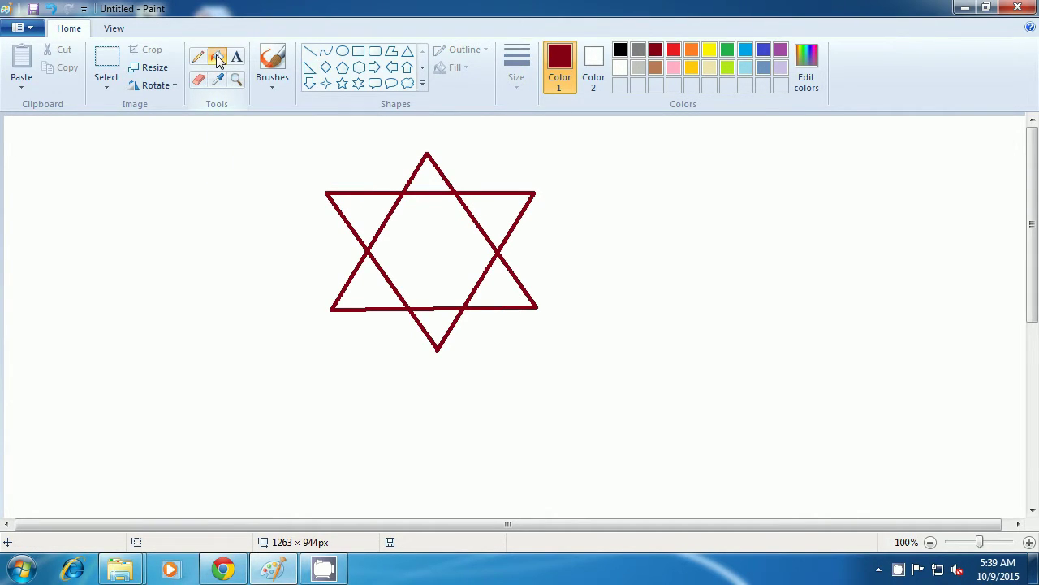
pyautogui.click(688, 53)
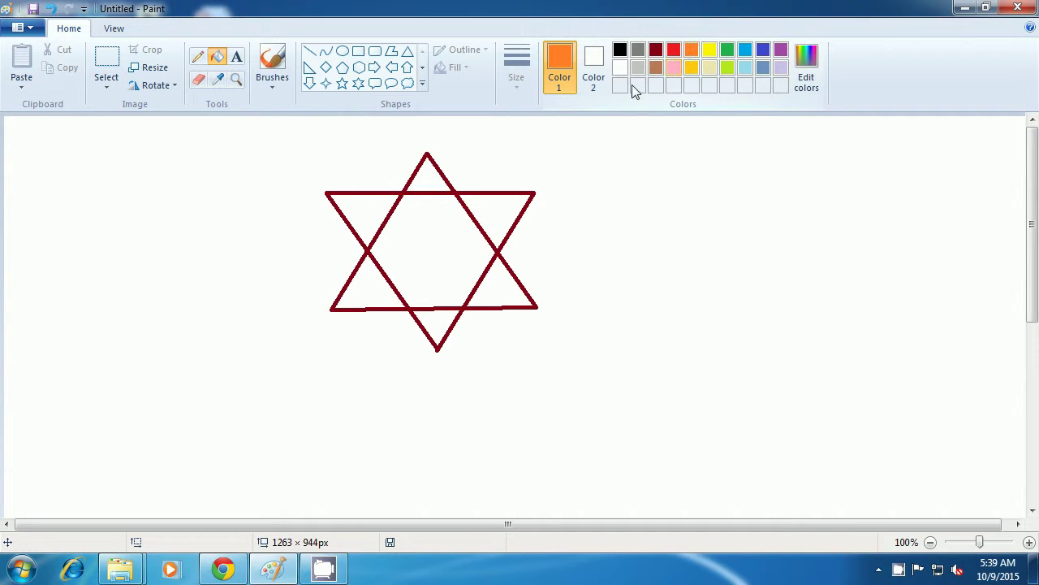
pyautogui.click(433, 244)
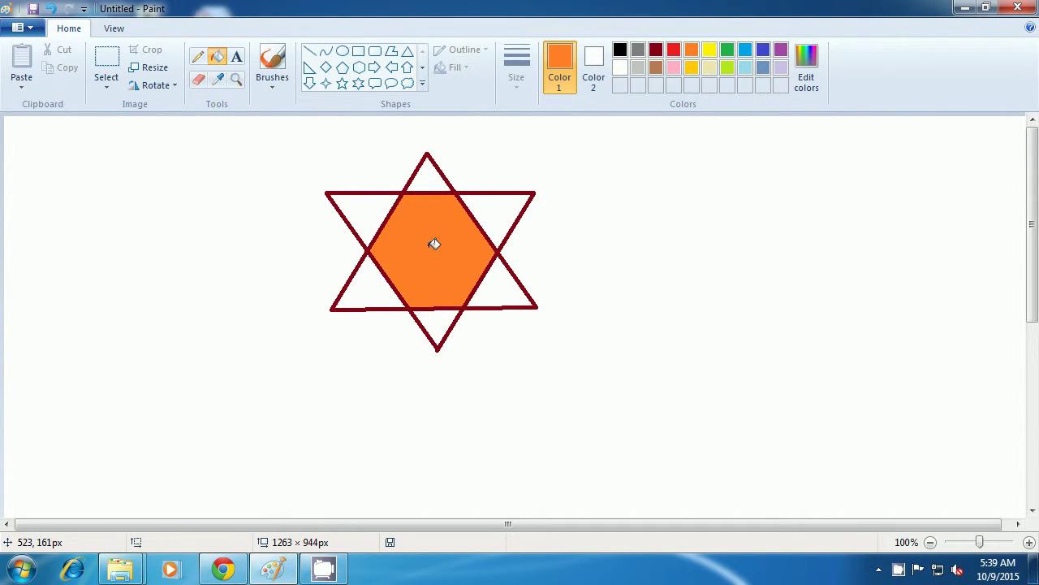
# - Fill the star's upper-left point with lime green and its lower-left point with light turquoise
pyautogui.click(726, 69)
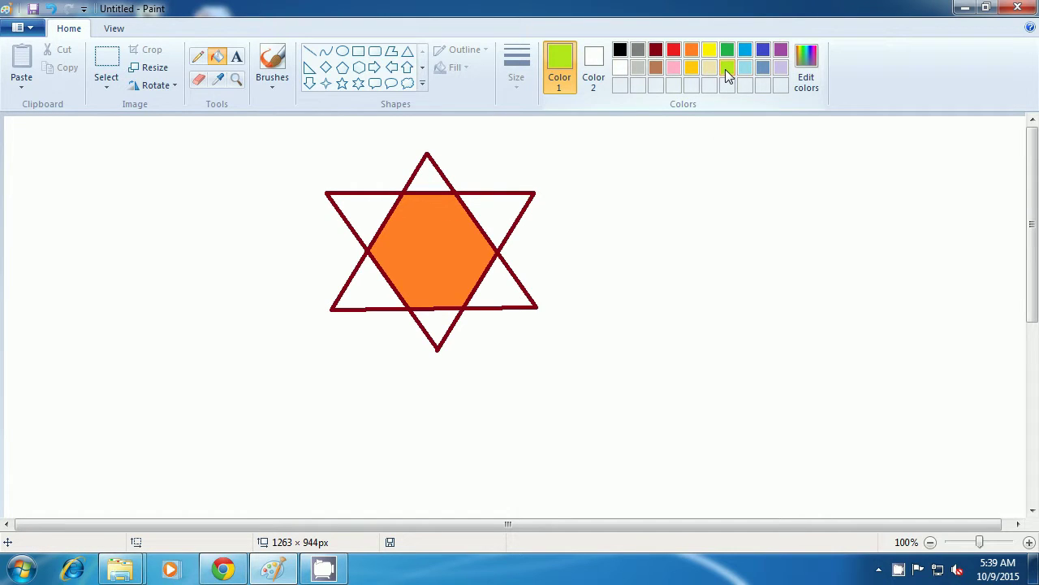
pyautogui.click(374, 214)
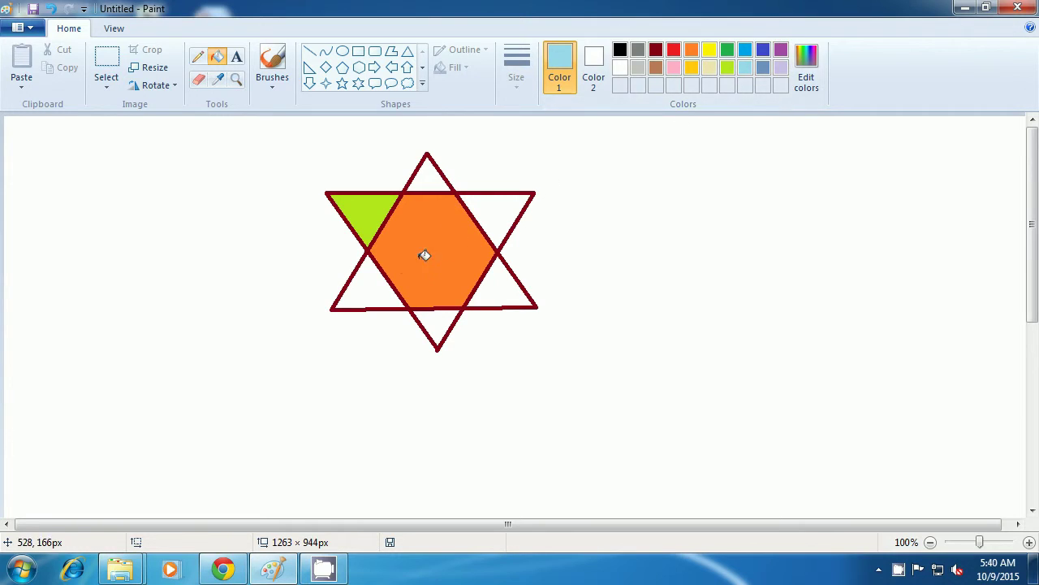
pyautogui.click(372, 287)
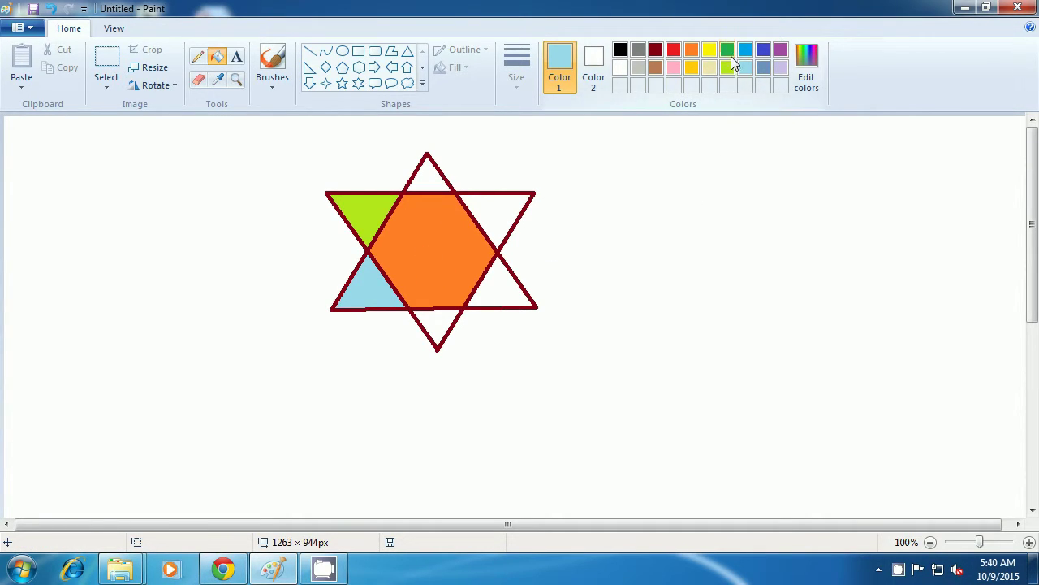
# - Fill the star's lower-right point with green and its upper-right point with turquoise
pyautogui.click(729, 52)
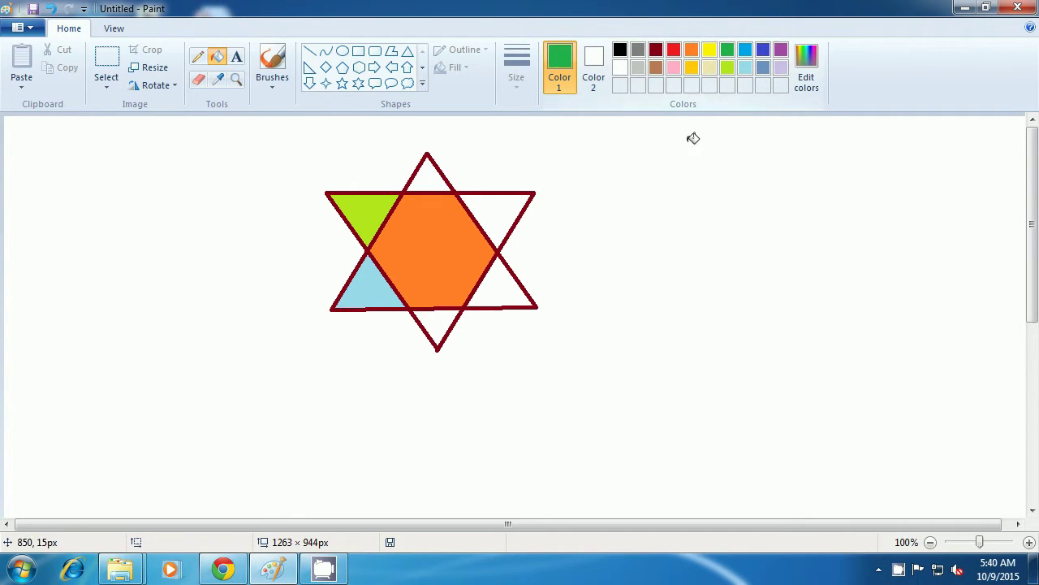
pyautogui.click(510, 286)
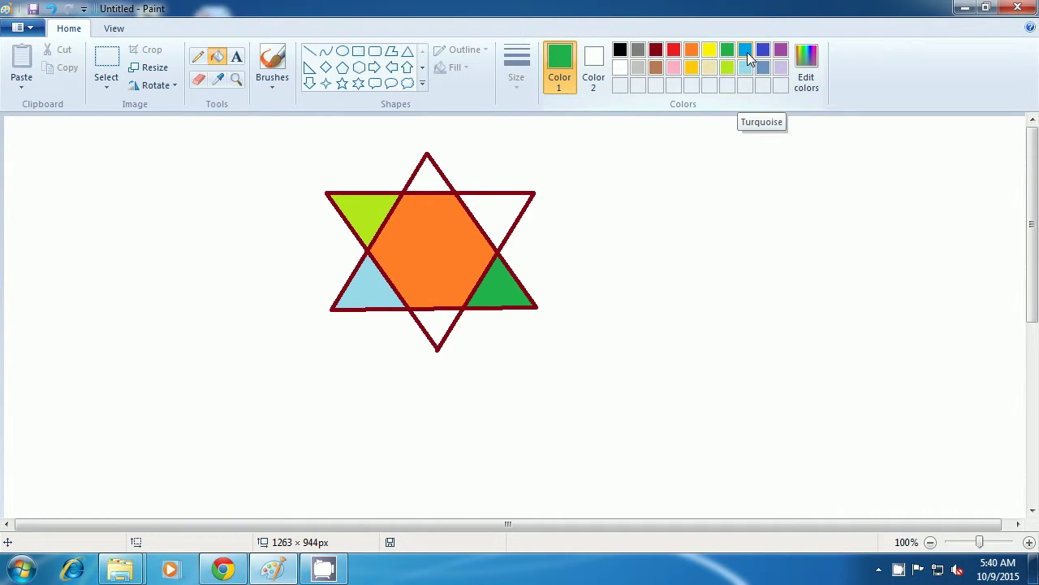
pyautogui.click(745, 52)
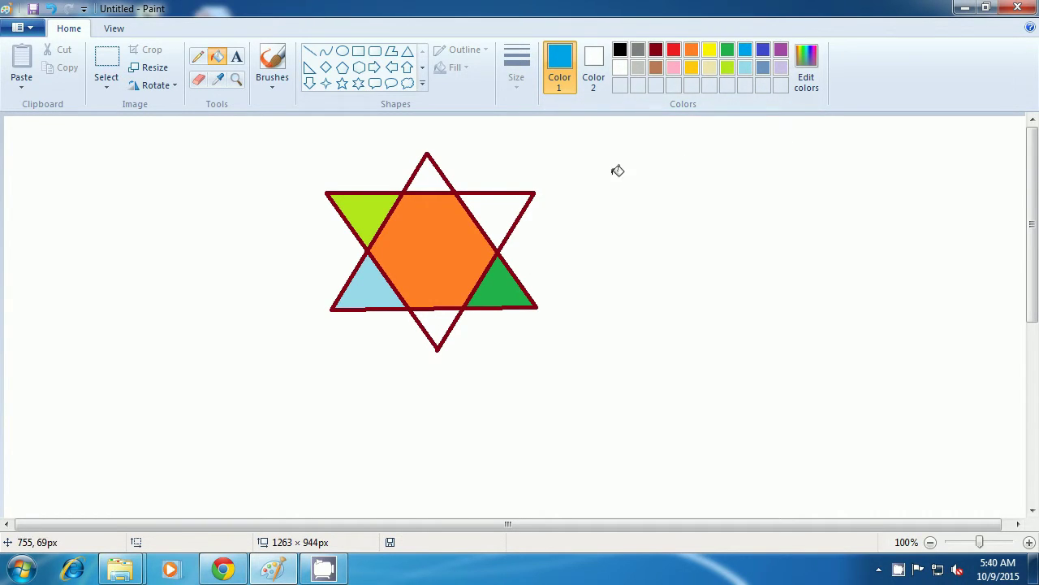
pyautogui.click(504, 213)
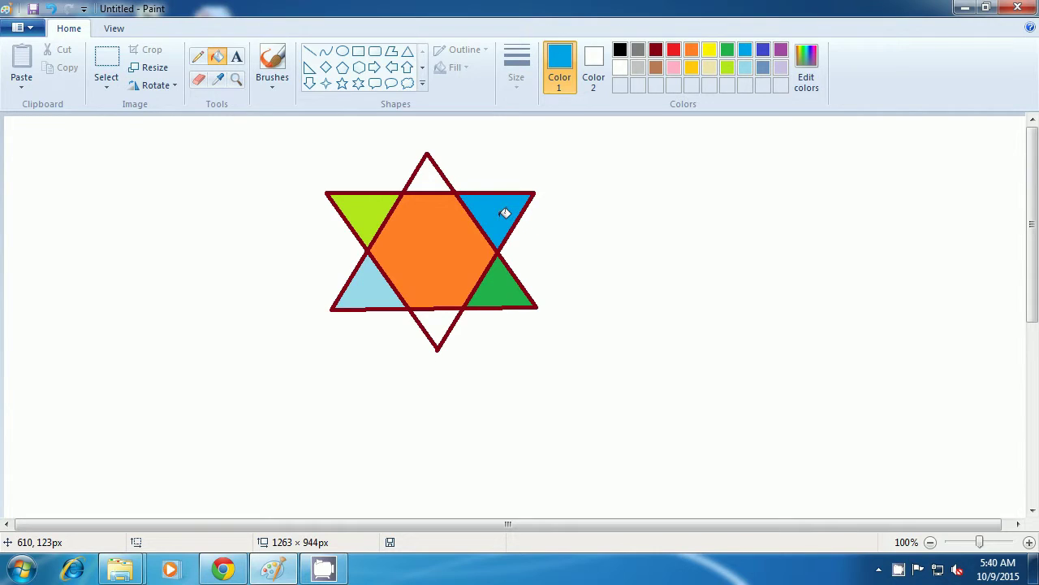
# - Fill the star's top point with pink, and fill its bottom point as well
pyautogui.click(673, 70)
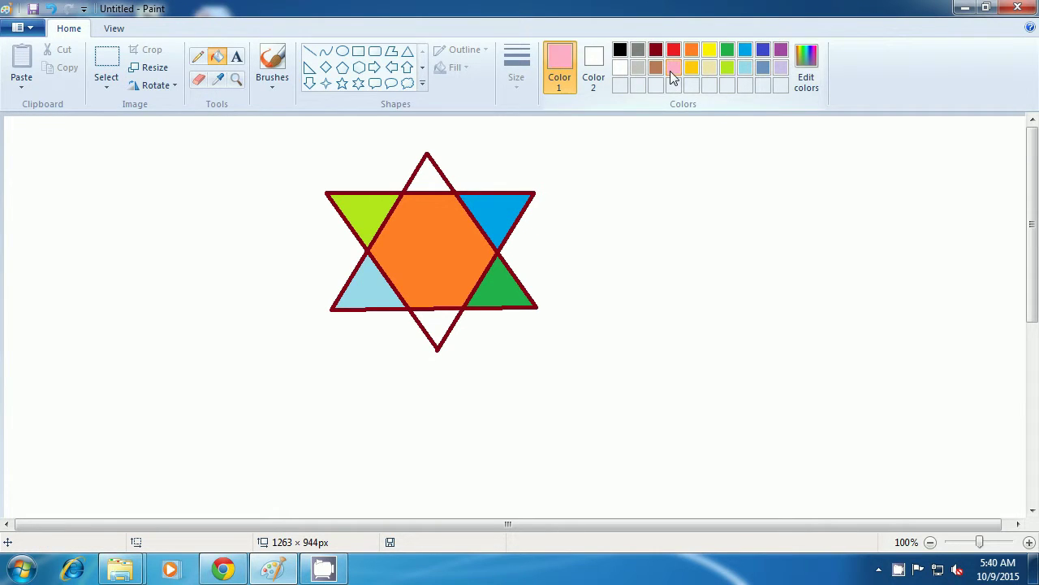
pyautogui.click(432, 167)
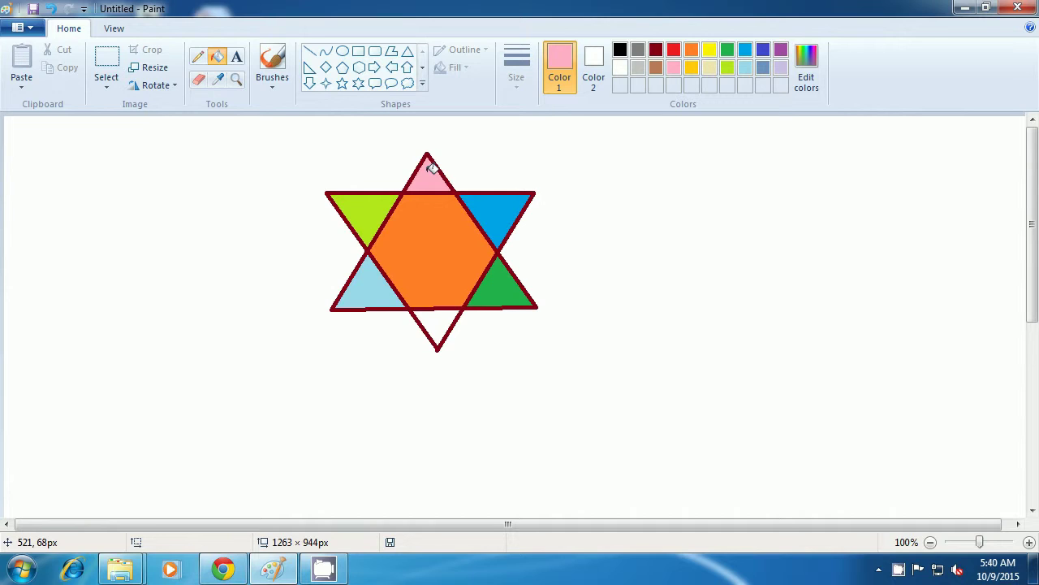
pyautogui.click(444, 330)
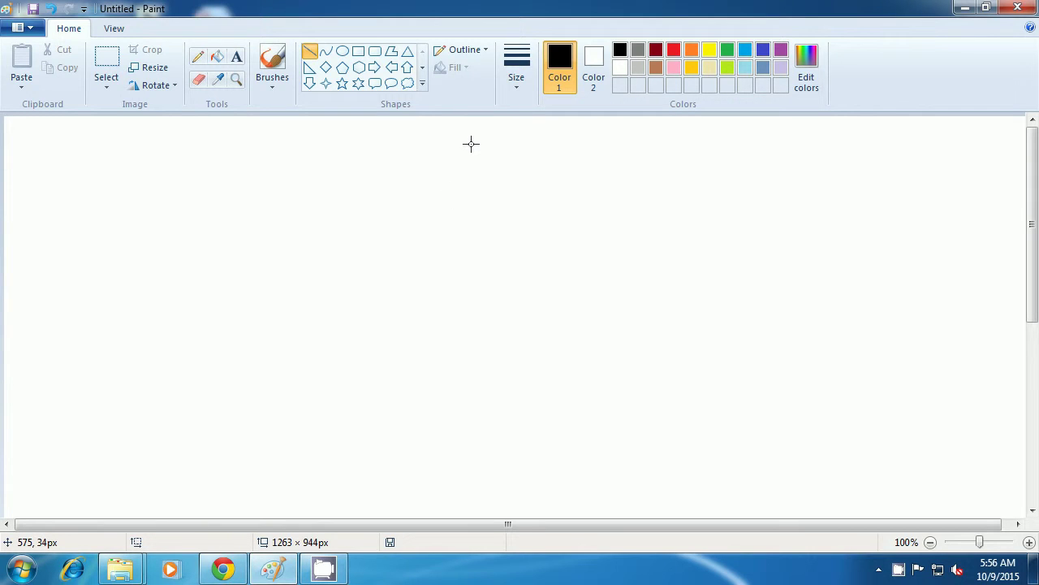
# - Draw a thick black triangular roof on the blank canvas from three straight lines, with its right side about 130 × 158 px
pyautogui.moveTo(471, 143); pyautogui.dragTo(367, 280)
pyautogui.click(528, 252)
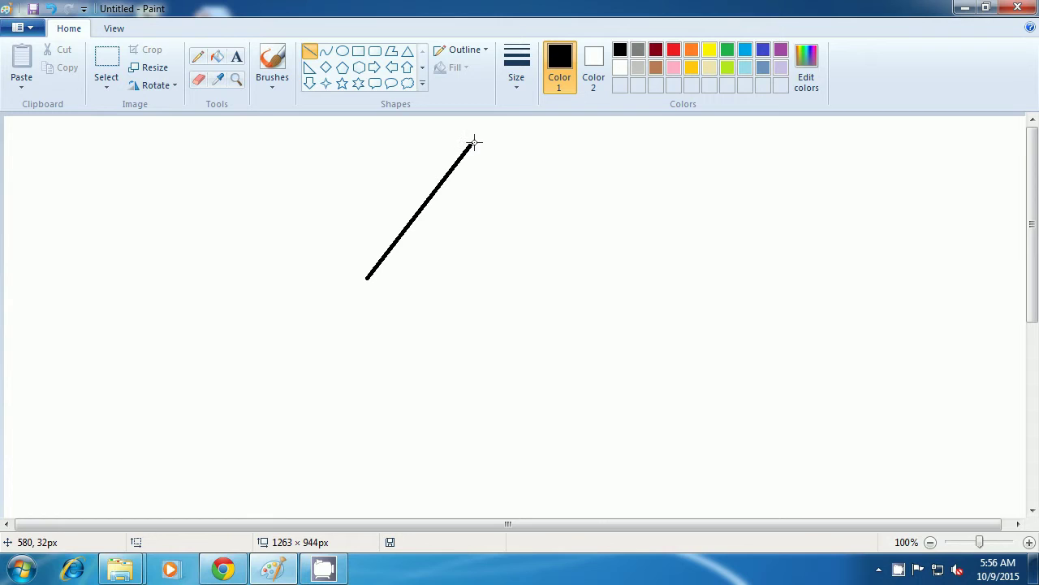
pyautogui.moveTo(471, 145); pyautogui.dragTo(576, 271)
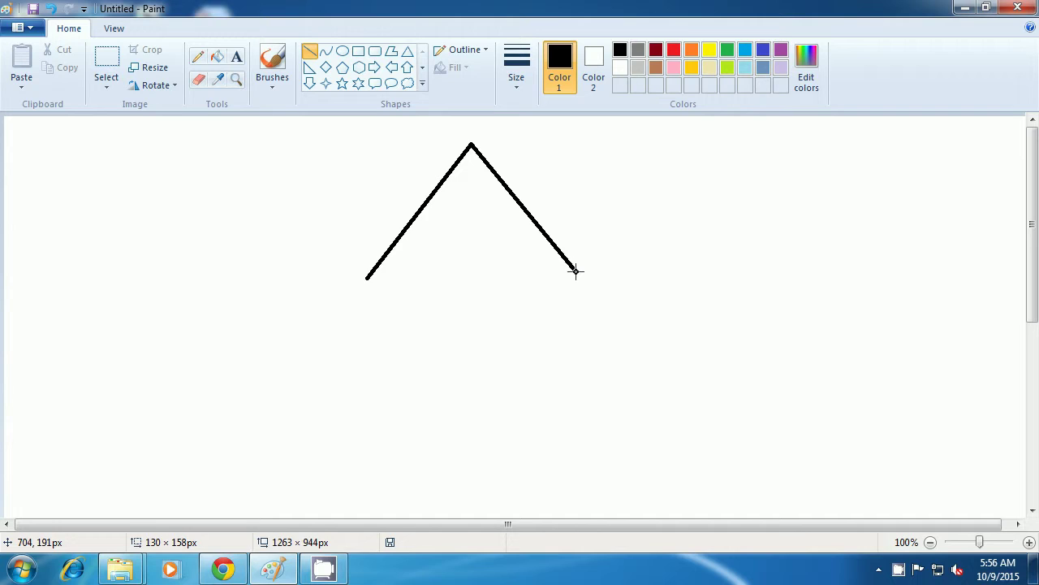
pyautogui.moveTo(576, 271); pyautogui.dragTo(576, 271)
pyautogui.click(687, 268)
pyautogui.moveTo(367, 278); pyautogui.dragTo(574, 271)
pyautogui.click(658, 272)
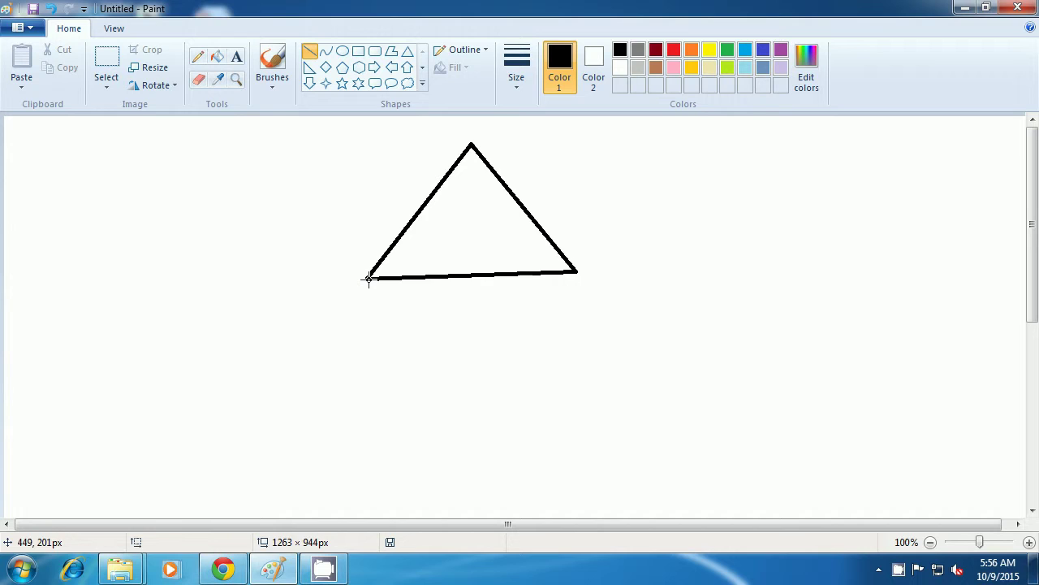
# - Draw the house body below the roof from a vertical left wall, a horizontal base and a slanted right wall about 18 × 262 px
pyautogui.moveTo(366, 278); pyautogui.dragTo(367, 485)
pyautogui.click(480, 468)
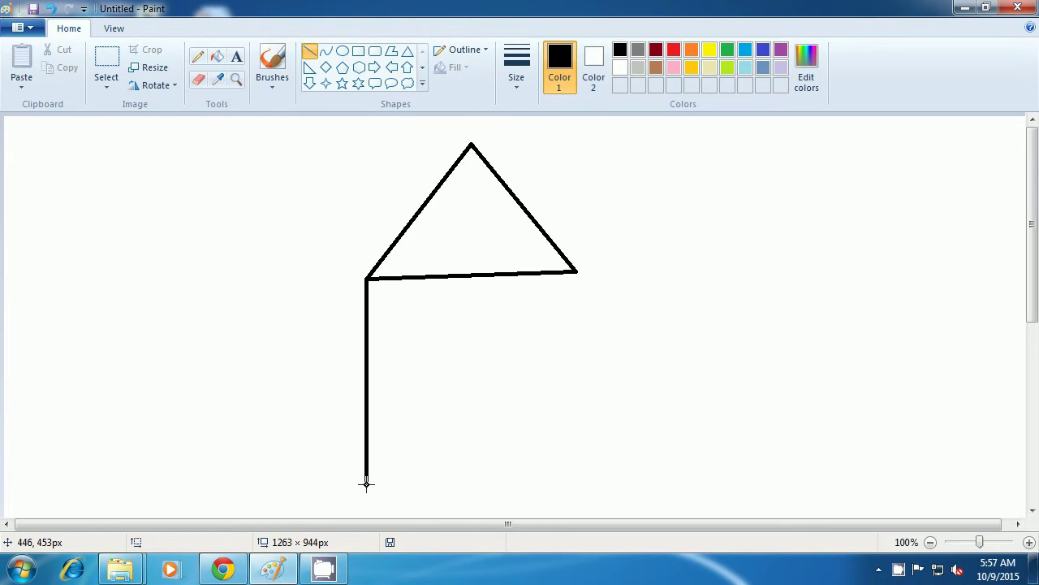
pyautogui.moveTo(366, 485); pyautogui.dragTo(591, 484)
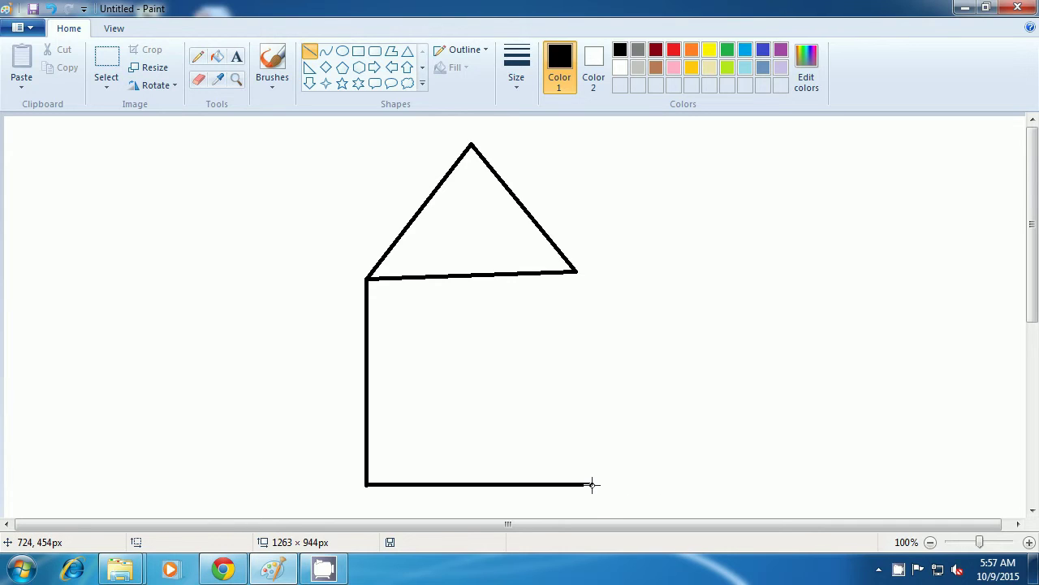
pyautogui.moveTo(592, 483); pyautogui.dragTo(577, 272)
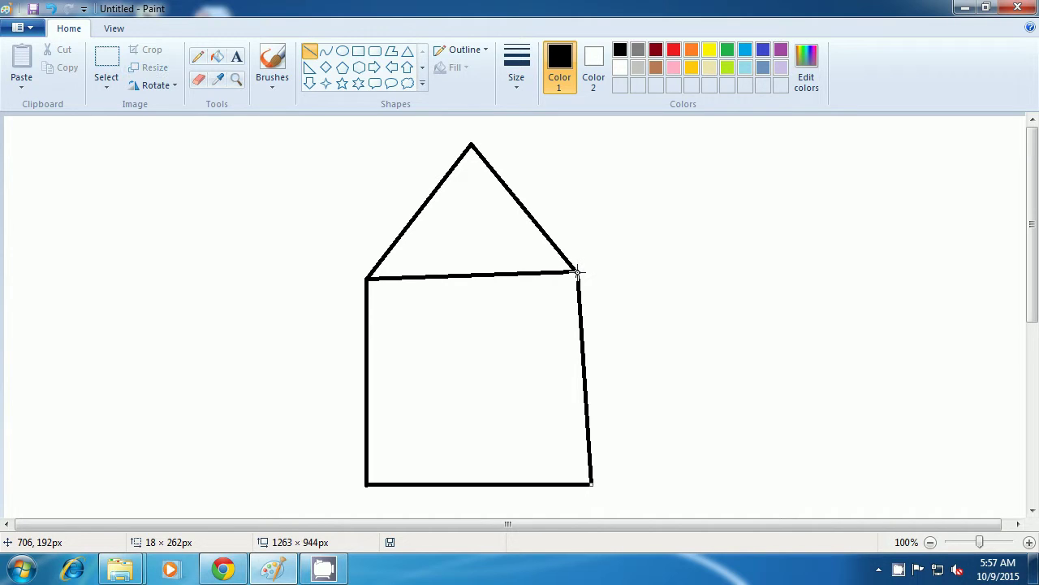
pyautogui.click(708, 336)
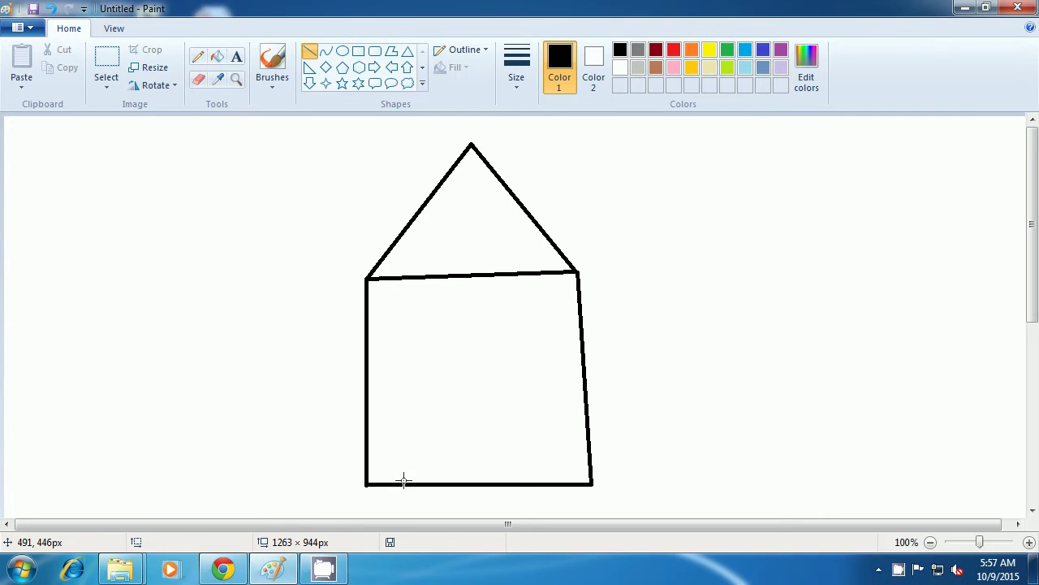
# - Draw a rectangular door about 84 px wide and 121 px high on the house's base line, using three straight lines
pyautogui.moveTo(402, 484); pyautogui.dragTo(403, 387)
pyautogui.click(441, 392)
pyautogui.moveTo(402, 387); pyautogui.dragTo(468, 385)
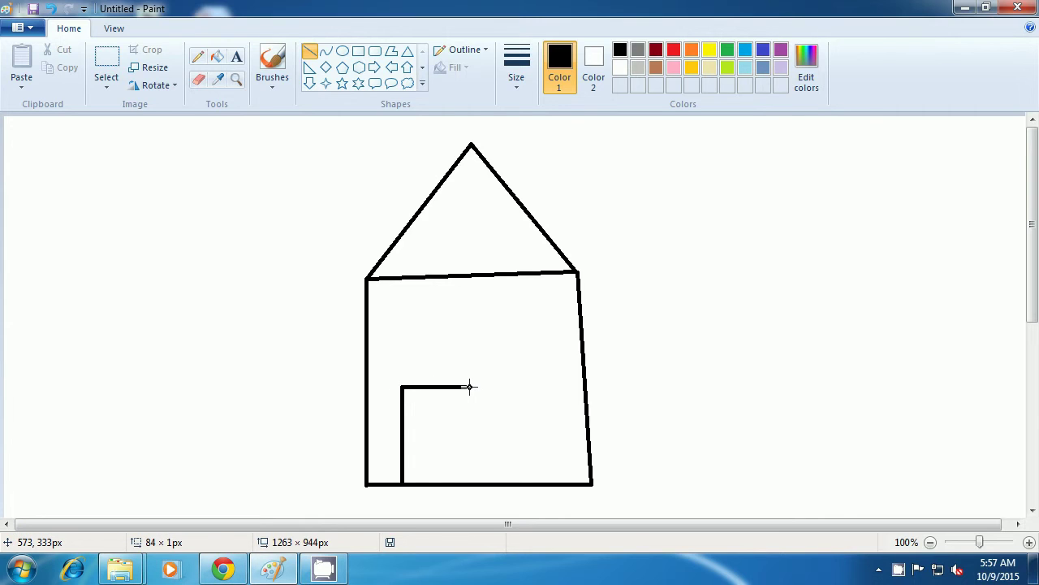
pyautogui.click(520, 391)
pyautogui.moveTo(469, 386); pyautogui.dragTo(469, 482)
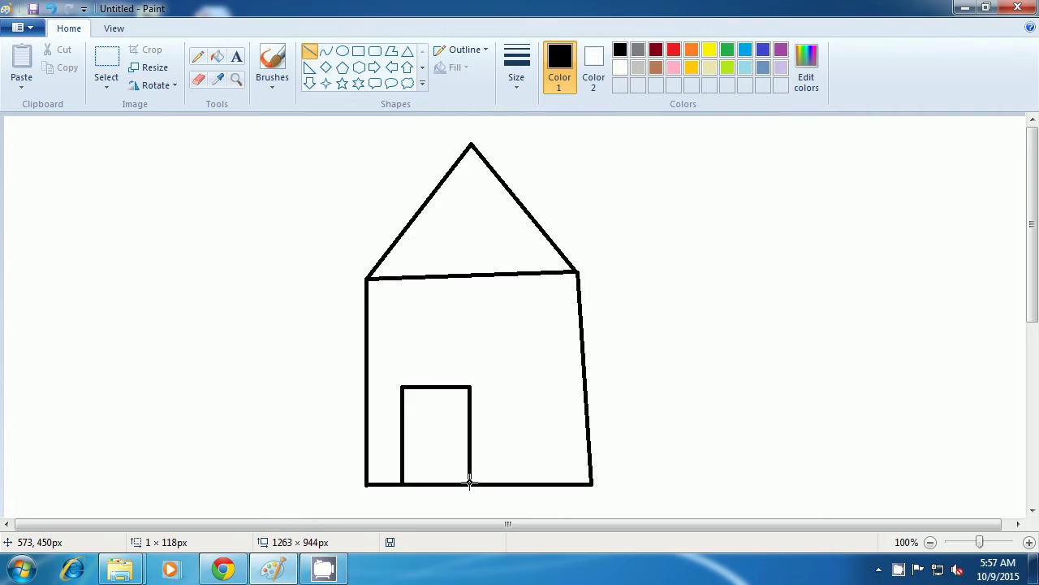
pyautogui.moveTo(469, 481); pyautogui.dragTo(469, 484)
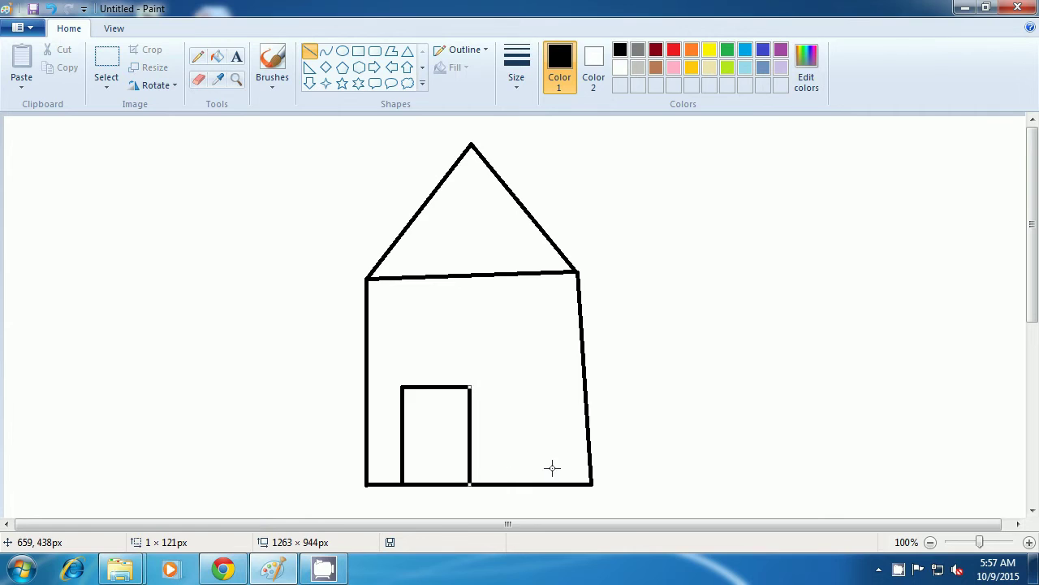
pyautogui.click(637, 425)
# - Draw a small four-sided handle from short straight lines near the left edge of the door
pyautogui.moveTo(411, 426)
pyautogui.mouseDown()
pyautogui.moveTo(407, 458)
pyautogui.moveTo(409, 441)
pyautogui.mouseUp()
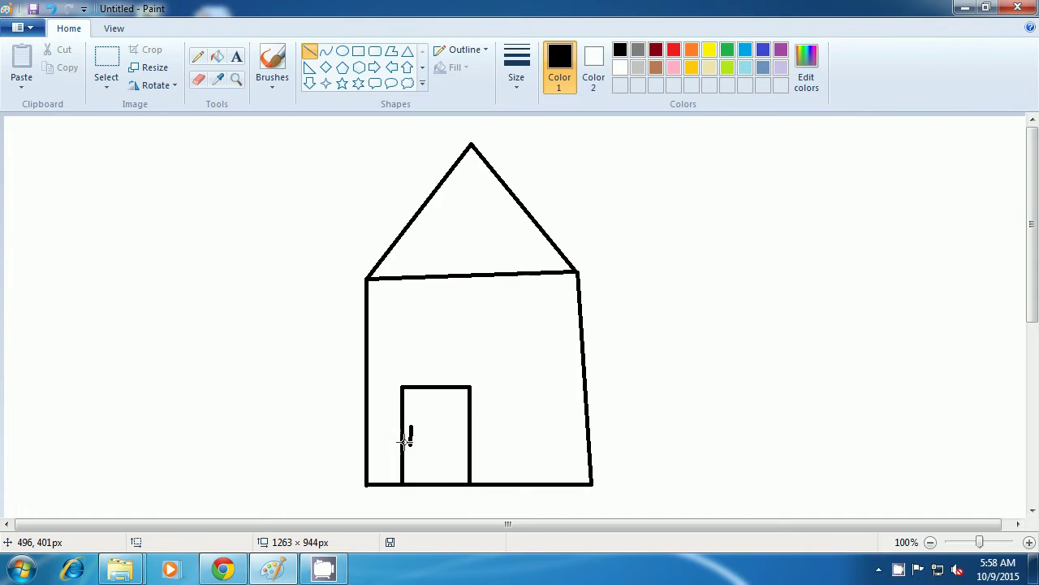
pyautogui.moveTo(409, 443); pyautogui.dragTo(423, 445)
pyautogui.click(488, 436)
pyautogui.moveTo(412, 426)
pyautogui.mouseDown()
pyautogui.moveTo(427, 425)
pyautogui.moveTo(425, 443)
pyautogui.mouseUp()
pyautogui.click(497, 432)
pyautogui.moveTo(424, 443); pyautogui.dragTo(423, 444)
pyautogui.click(527, 419)
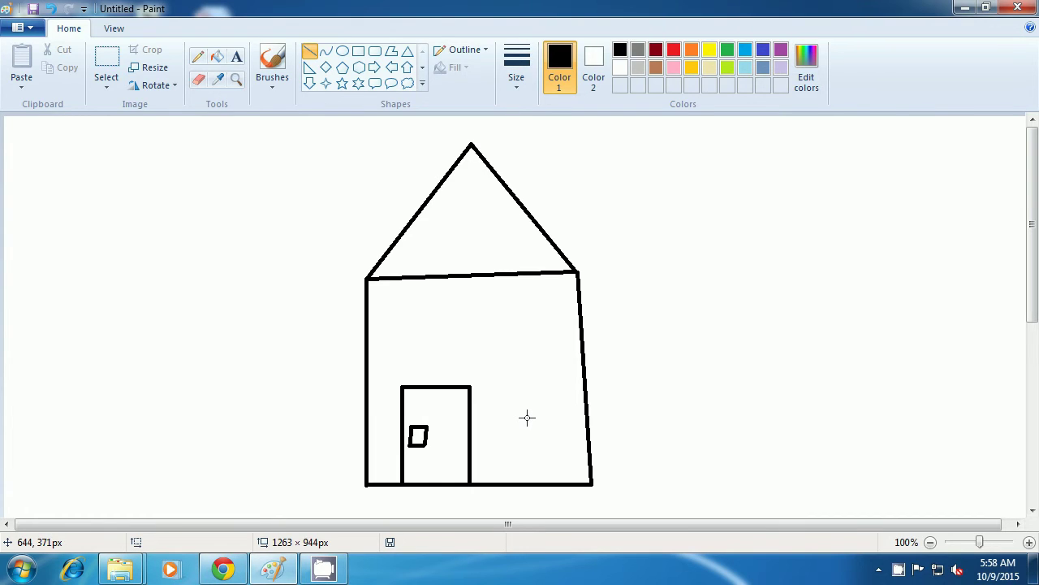
# - Fill the roof with dark red and the house wall around the door with yellow
pyautogui.click(656, 51)
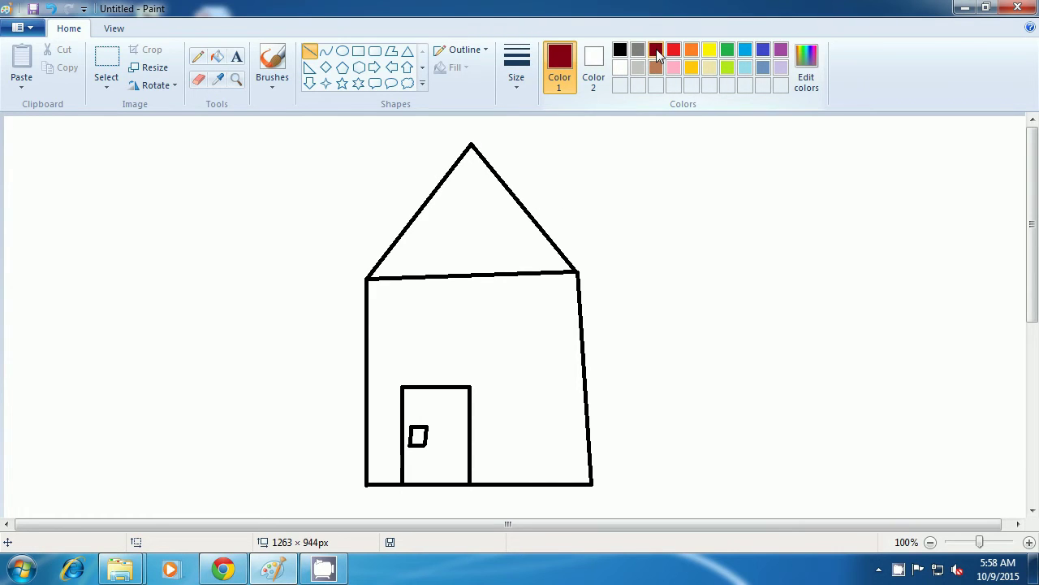
pyautogui.click(218, 57)
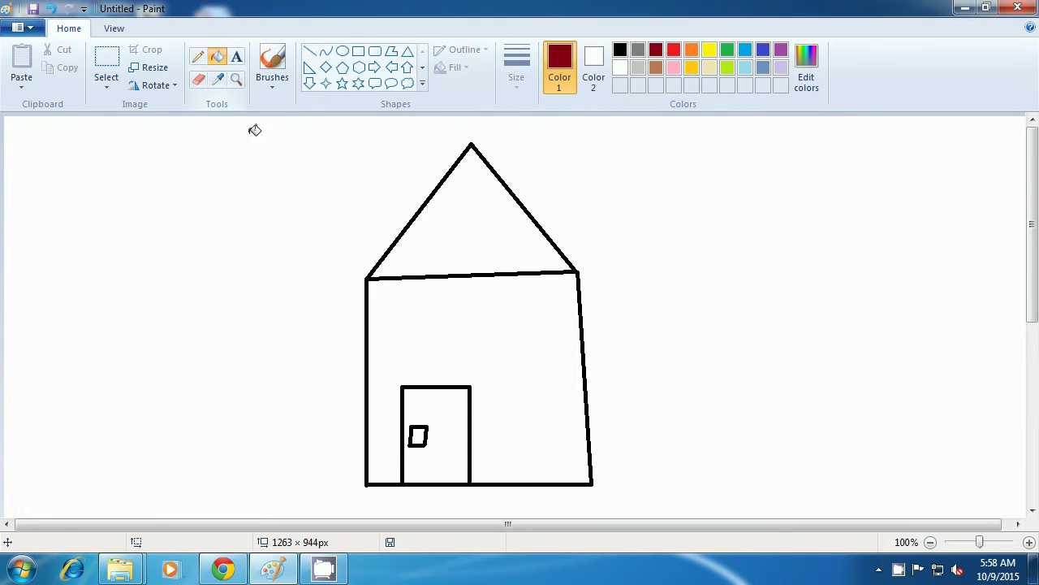
pyautogui.click(490, 219)
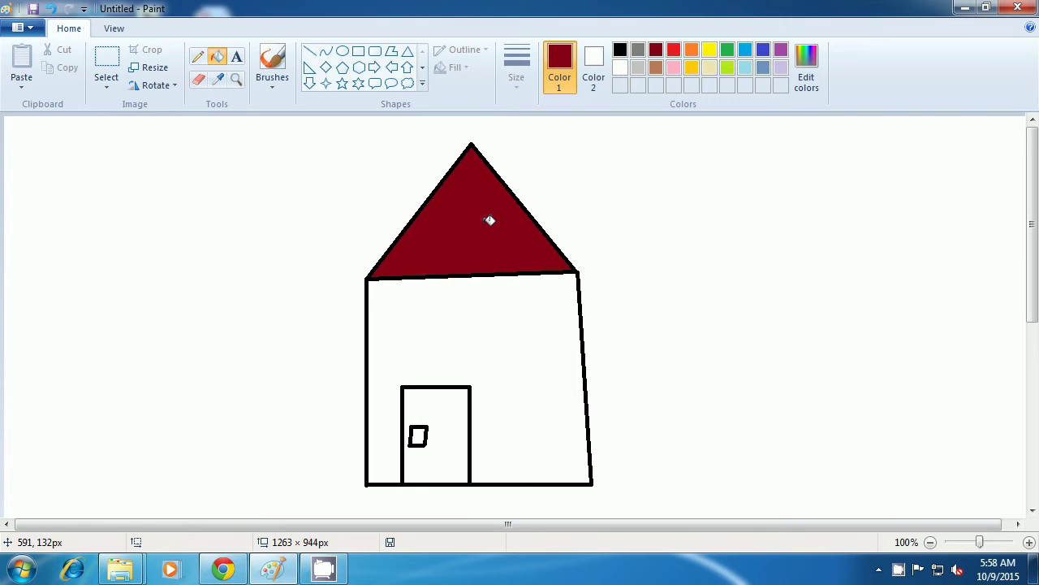
pyautogui.click(706, 52)
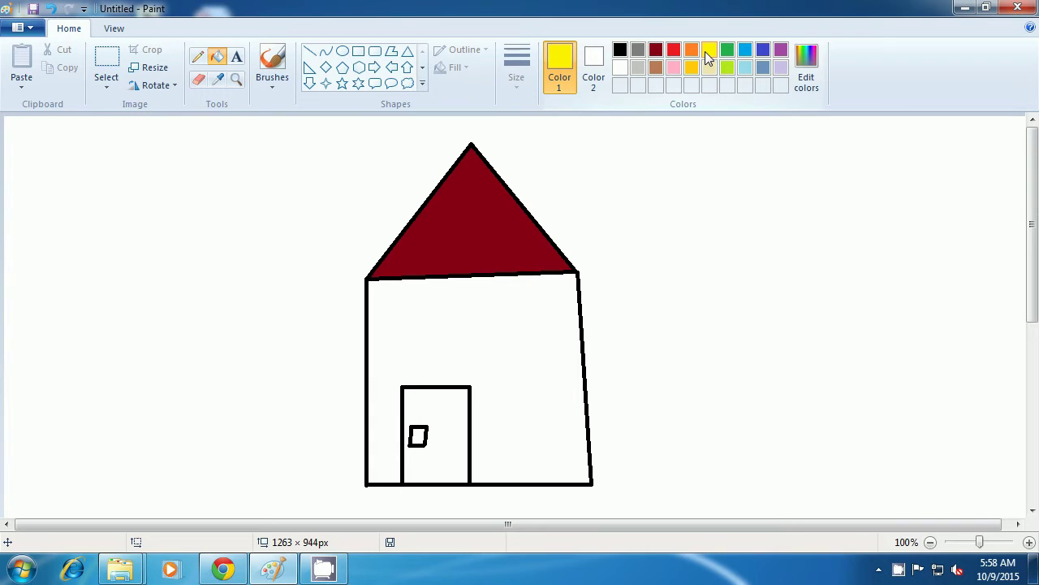
pyautogui.click(536, 361)
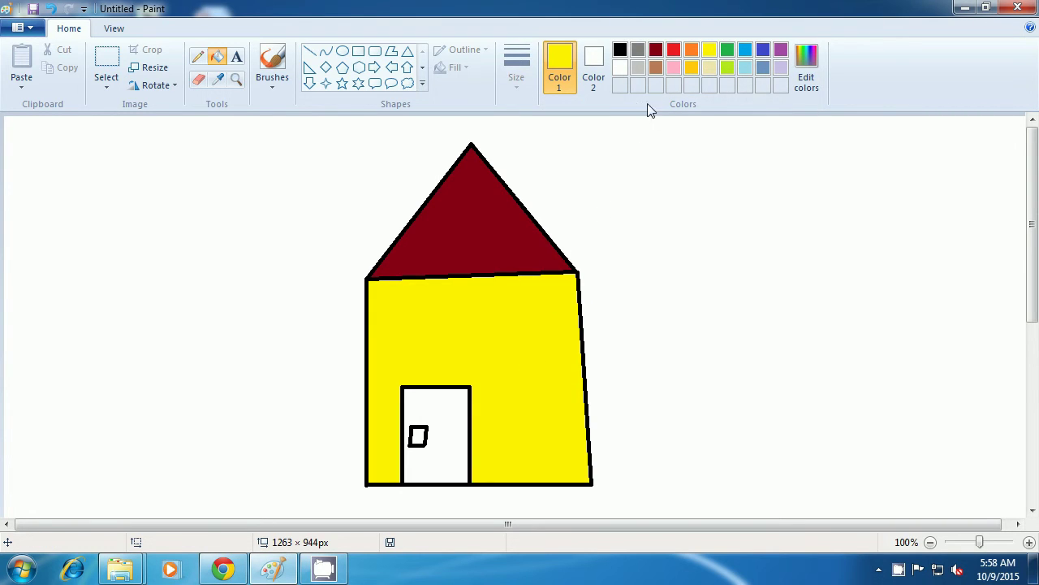
# - Fill the house door with brown and its small handle with black
pyautogui.click(656, 69)
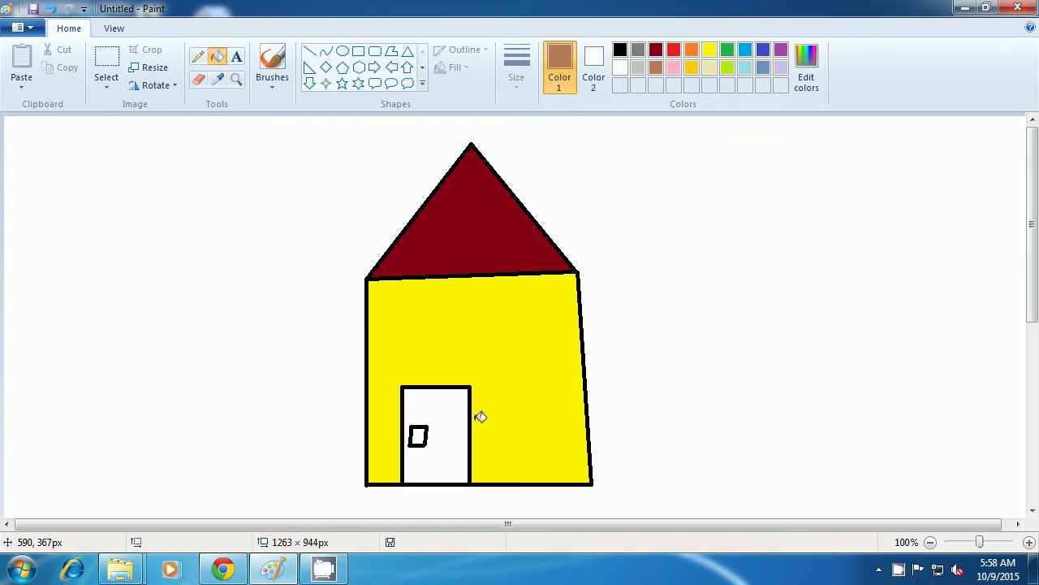
pyautogui.click(454, 441)
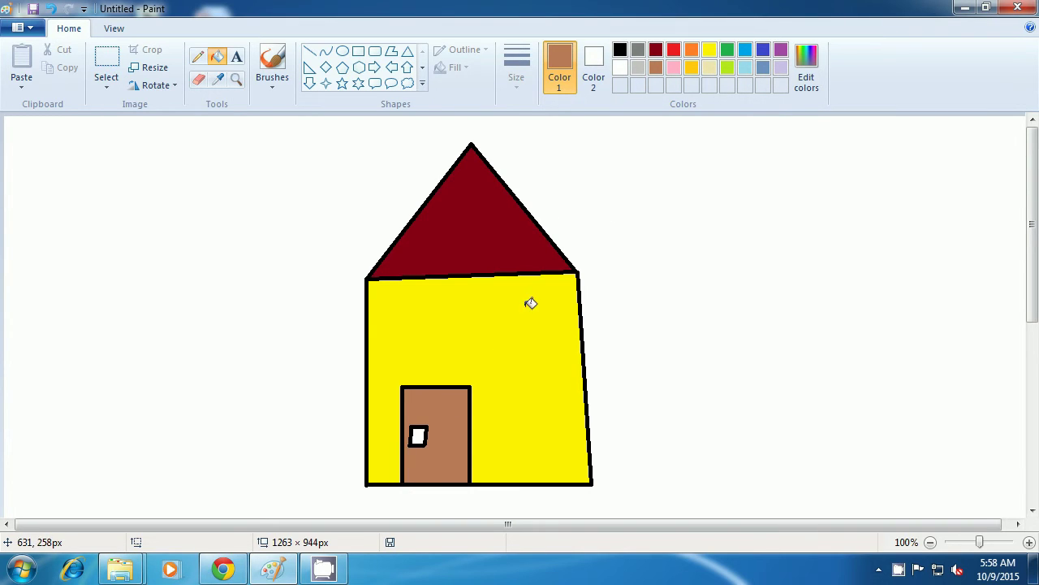
pyautogui.click(620, 51)
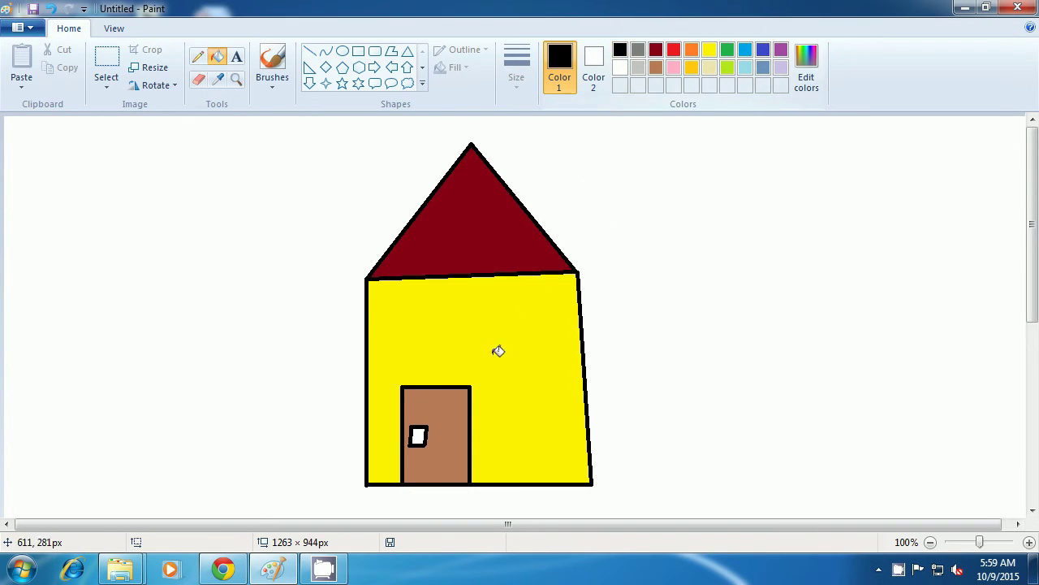
pyautogui.click(420, 438)
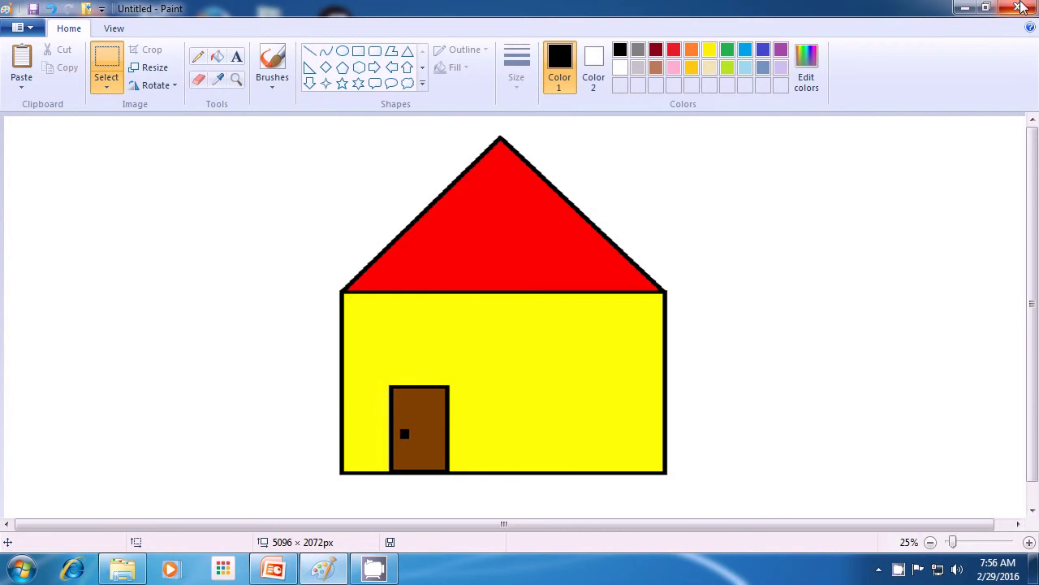
# - Close the untitled house drawing without saving its changes
pyautogui.click(1020, 7)
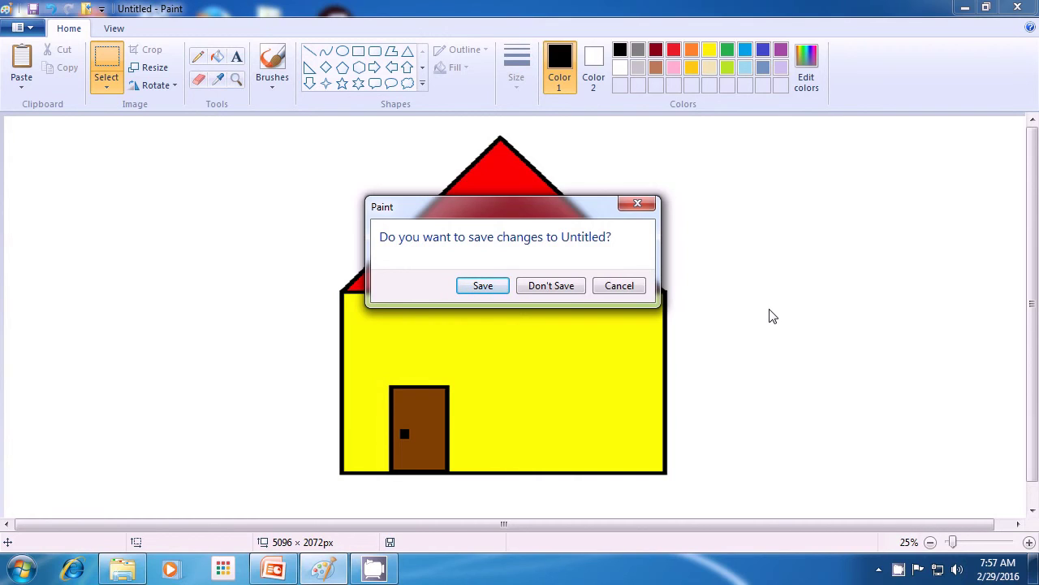
pyautogui.click(566, 287)
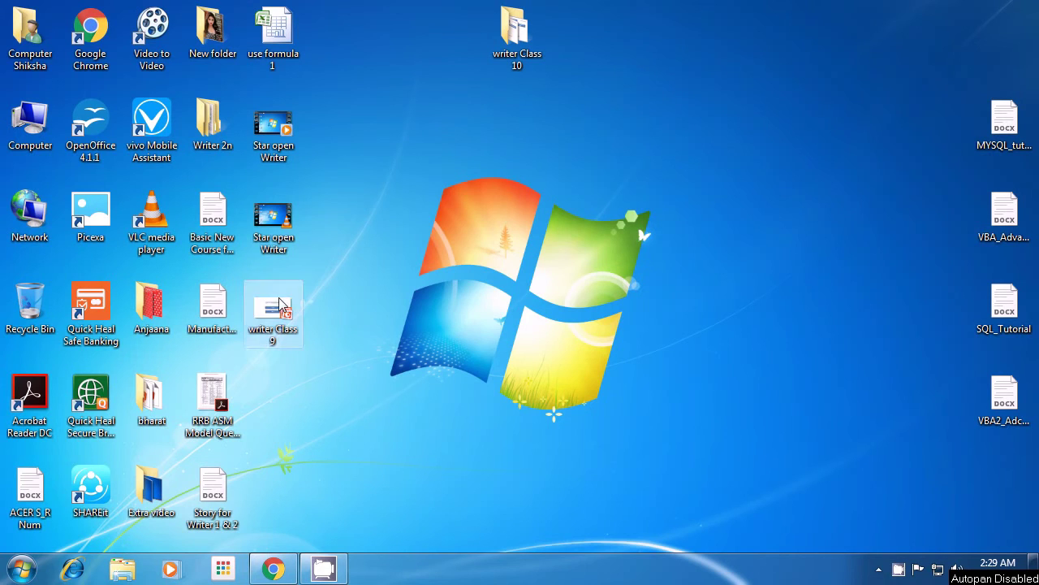
# - Open the Windows Start menu
pyautogui.click(23, 575)
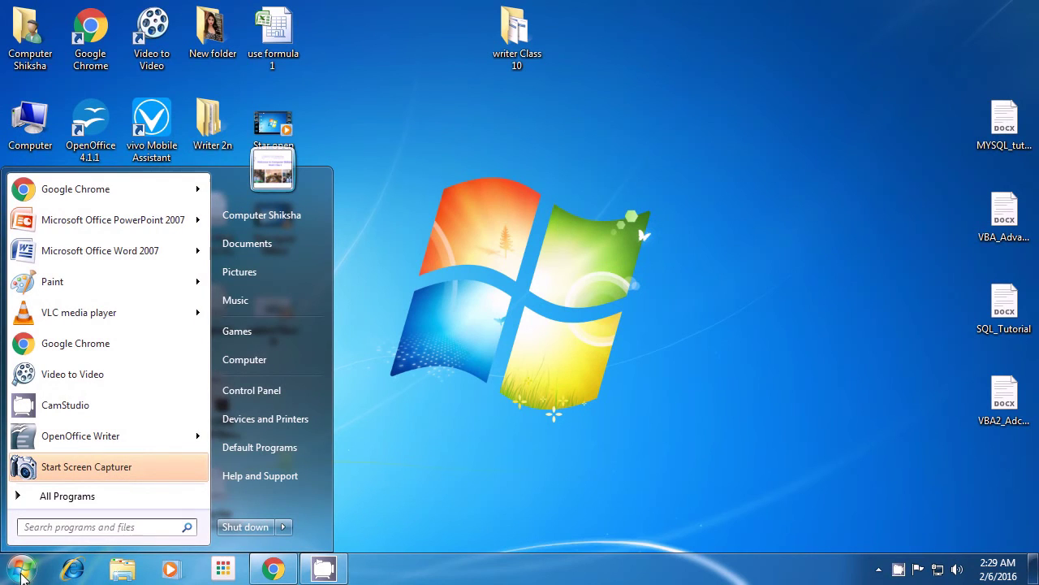